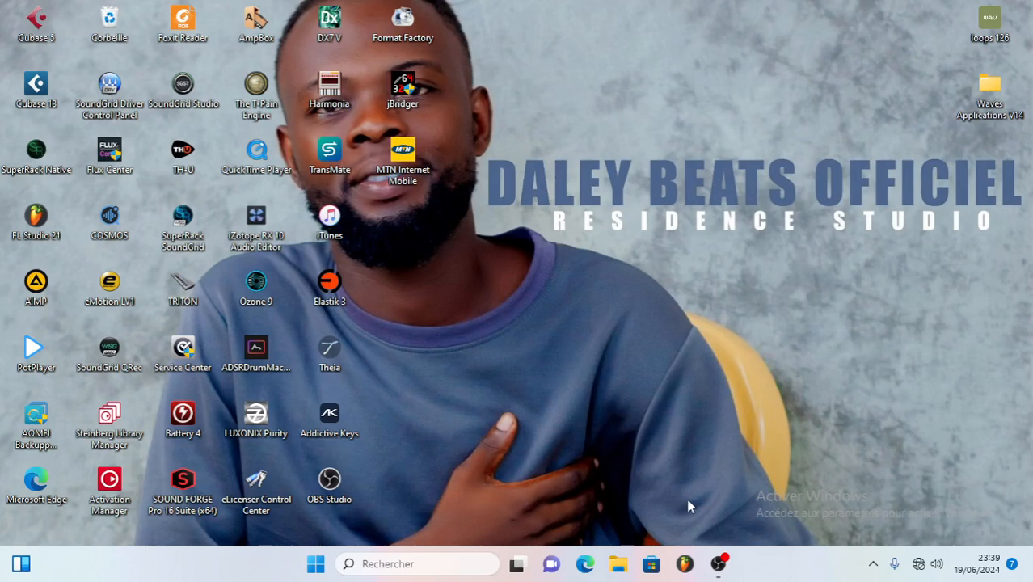
# Search the web in Microsoft Edge for "CUBASE5 FREE CRACK TELECHARGEMENT" and minimize the browser
pyautogui.click(585, 563)
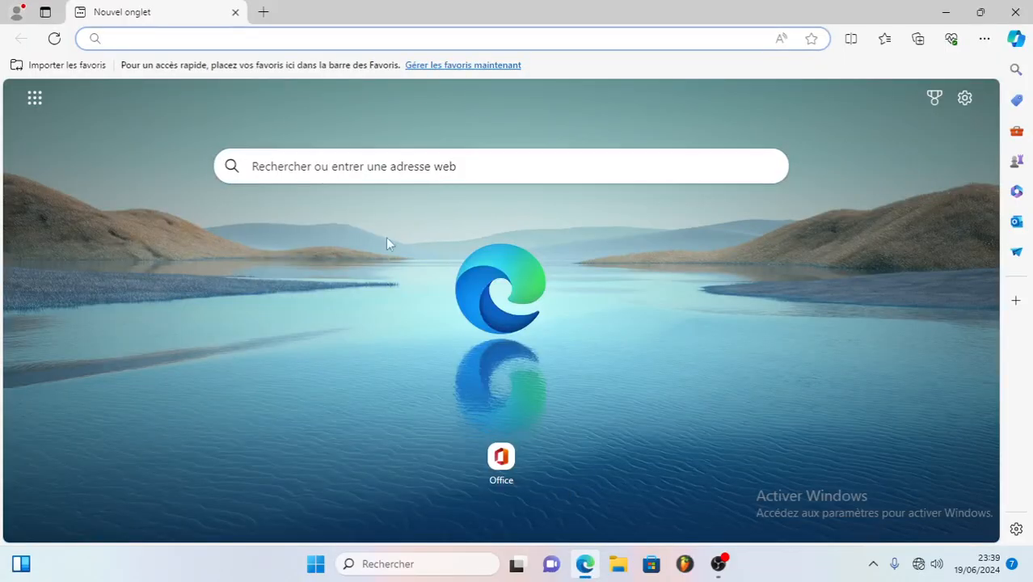
pyautogui.doubleClick(469, 6)
pyautogui.doubleClick(466, 6)
pyautogui.click(140, 39)
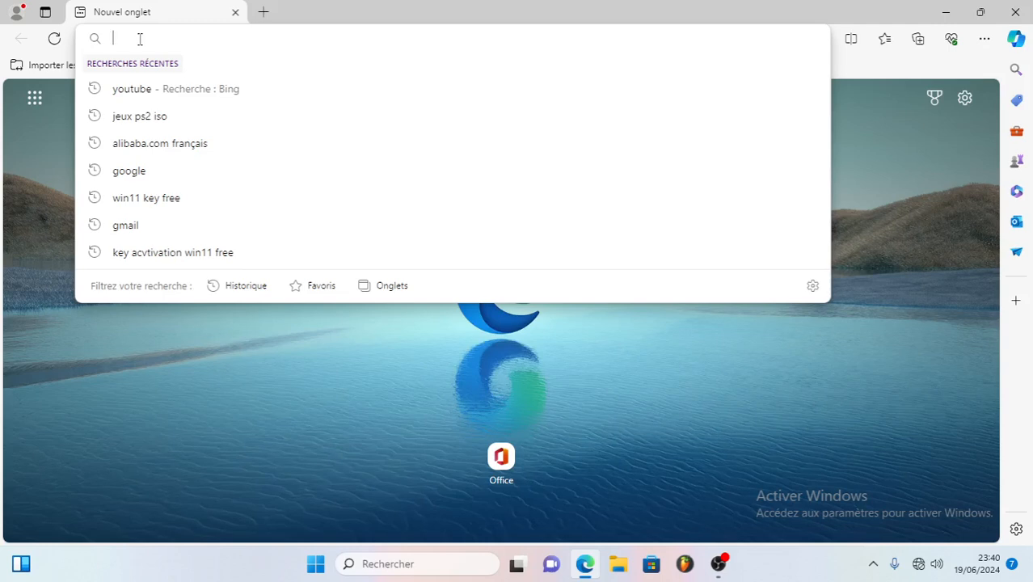
pyautogui.write('CU')
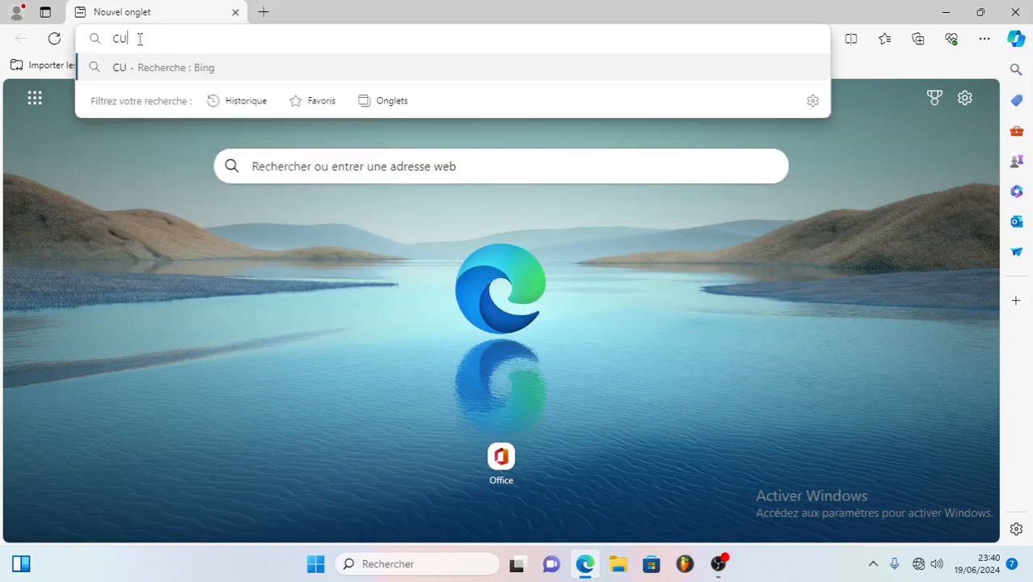
pyautogui.write('BASE')
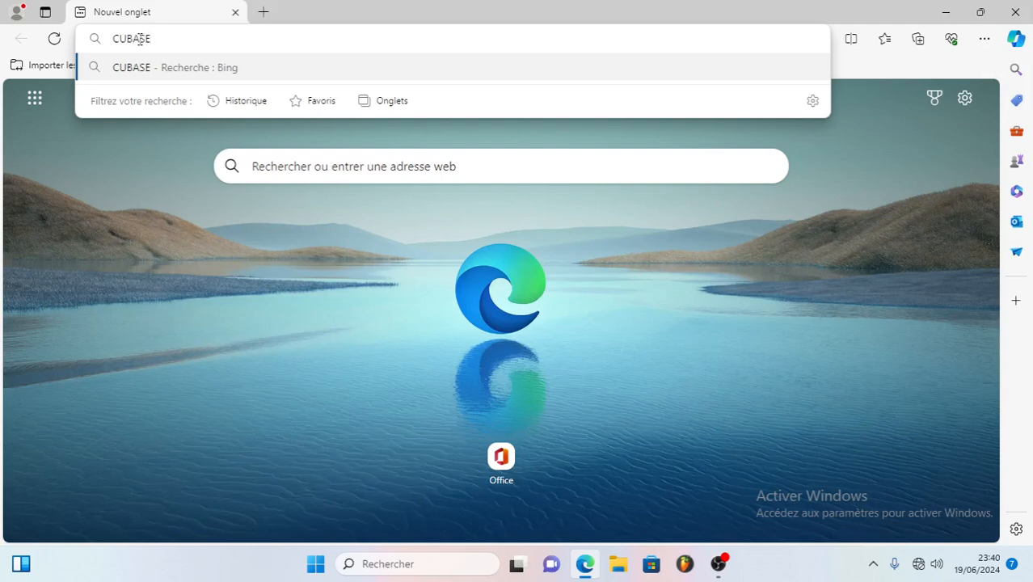
pyautogui.write('5 FRE')
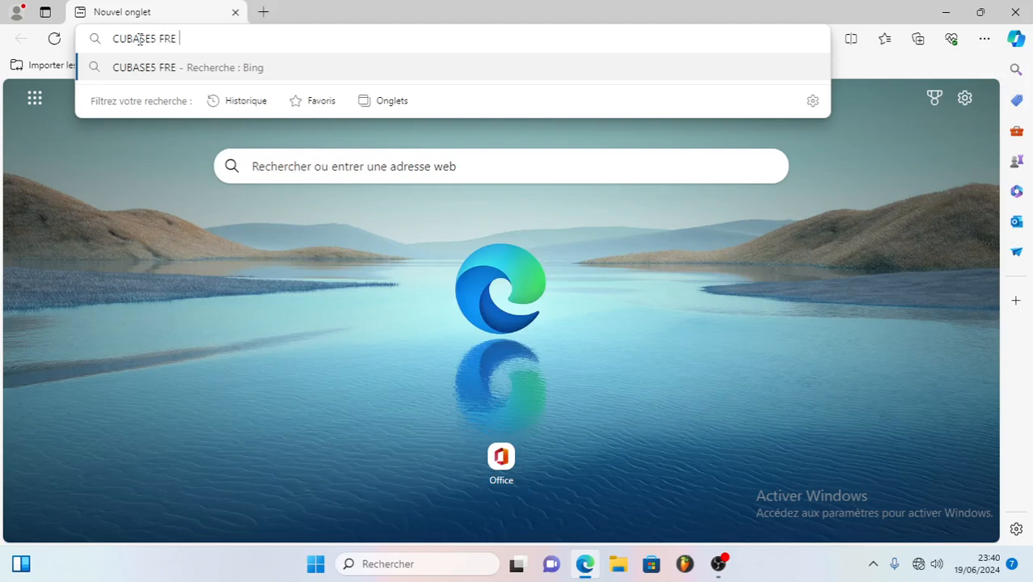
pyautogui.write(' E ')
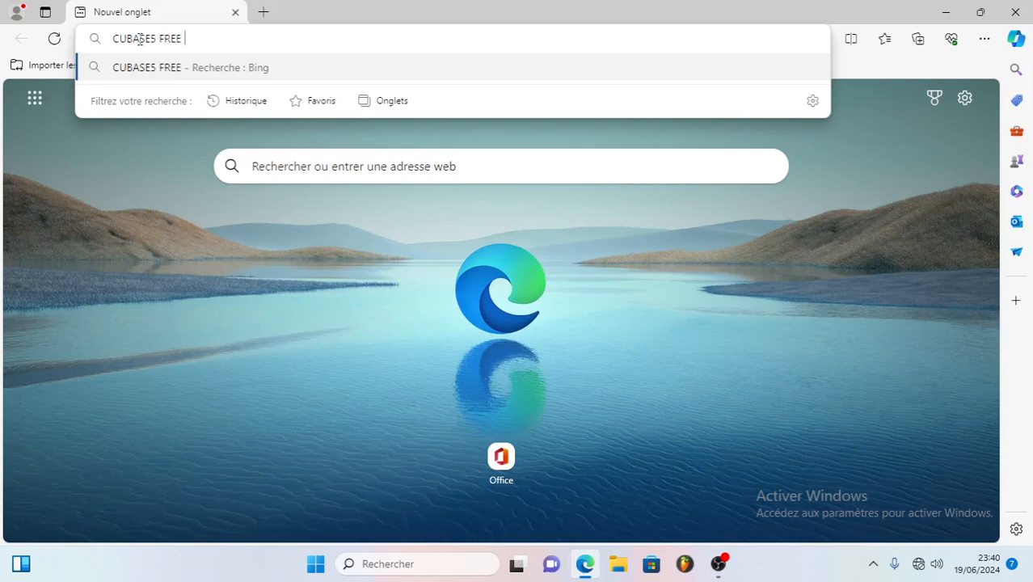
pyautogui.write('CRA')
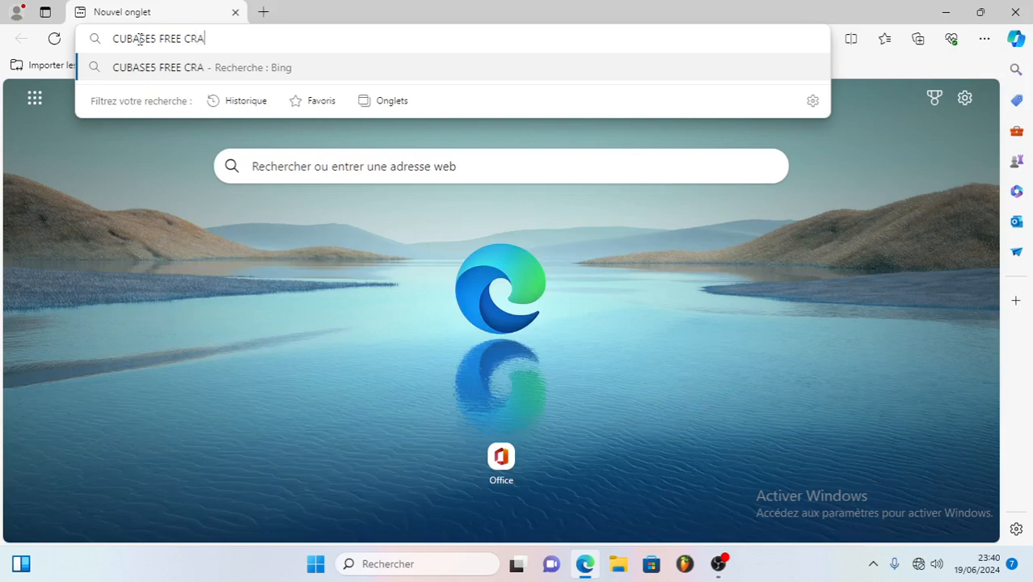
pyautogui.write('CK TELE')
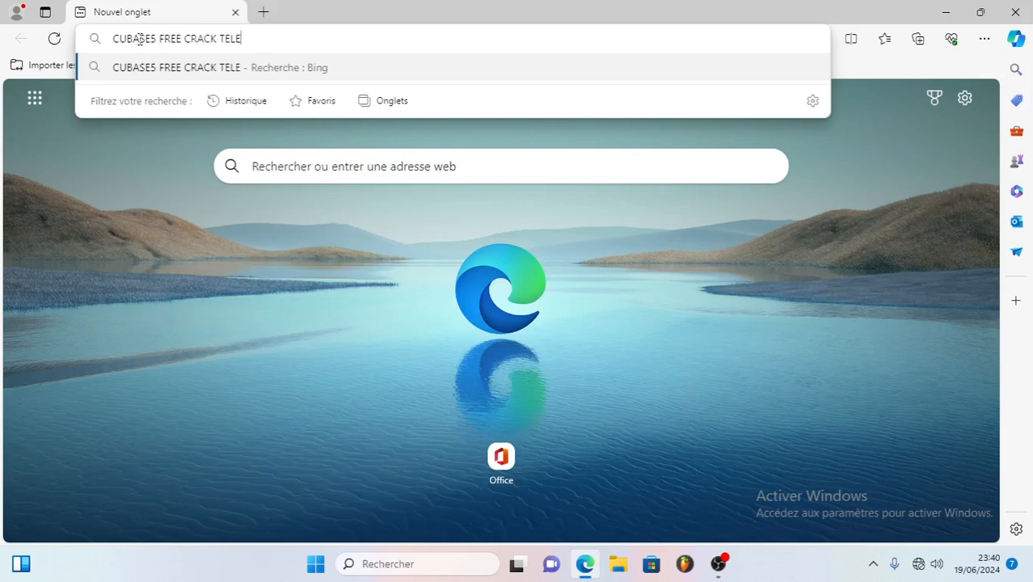
pyautogui.write('CHA')
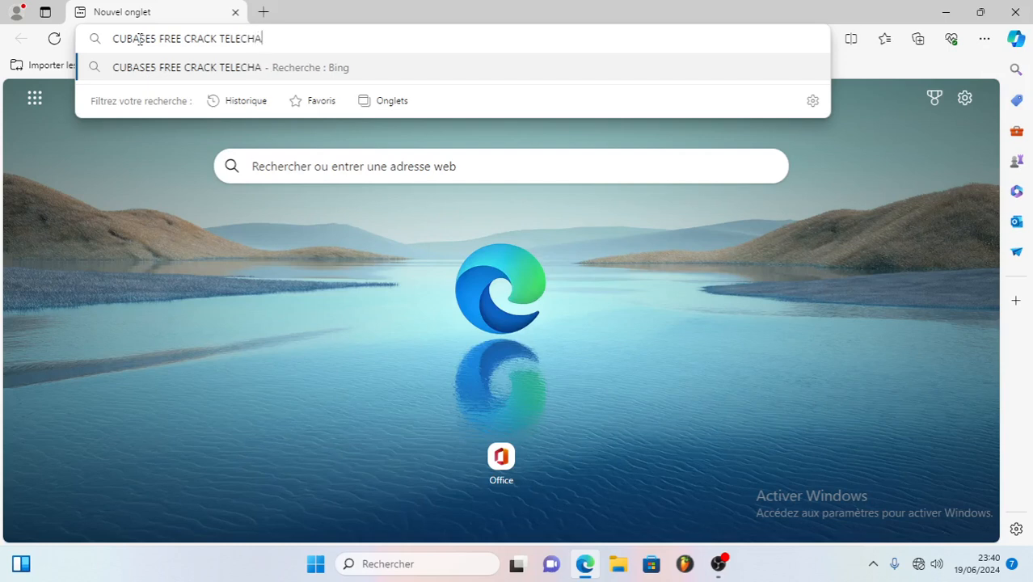
pyautogui.write('RGEMENT')
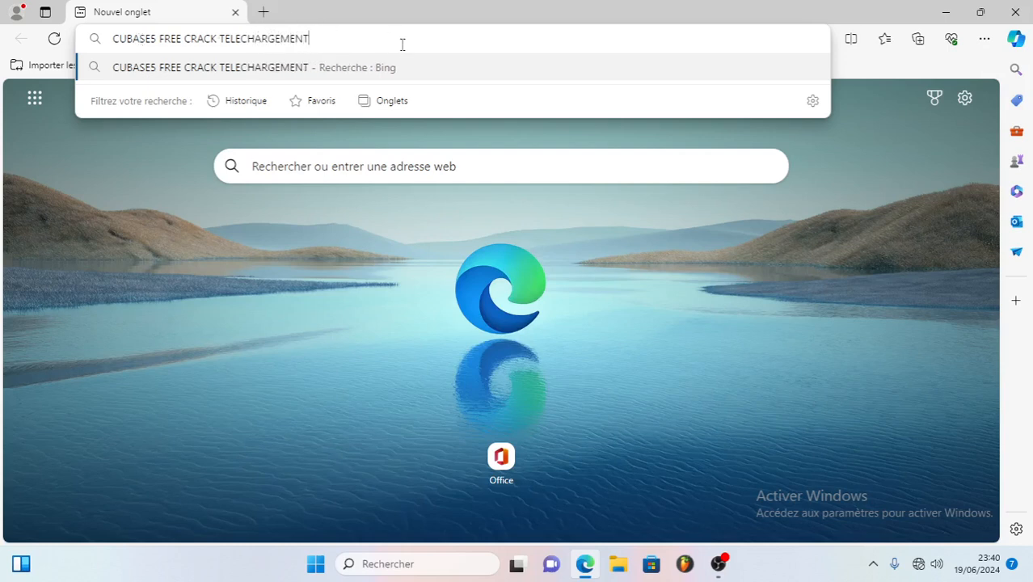
pyautogui.click(198, 67)
pyautogui.click(715, 565)
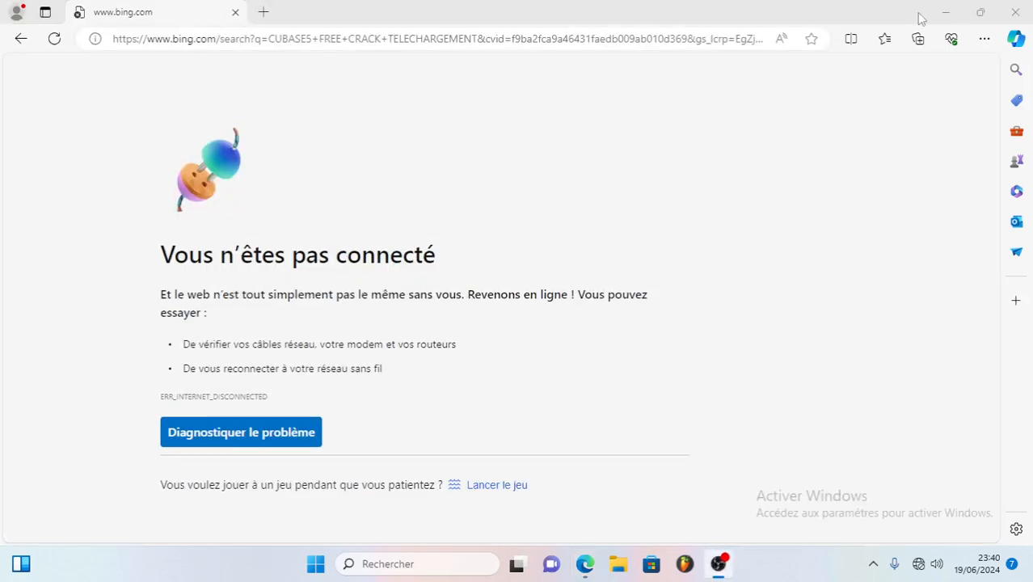
pyautogui.click(585, 563)
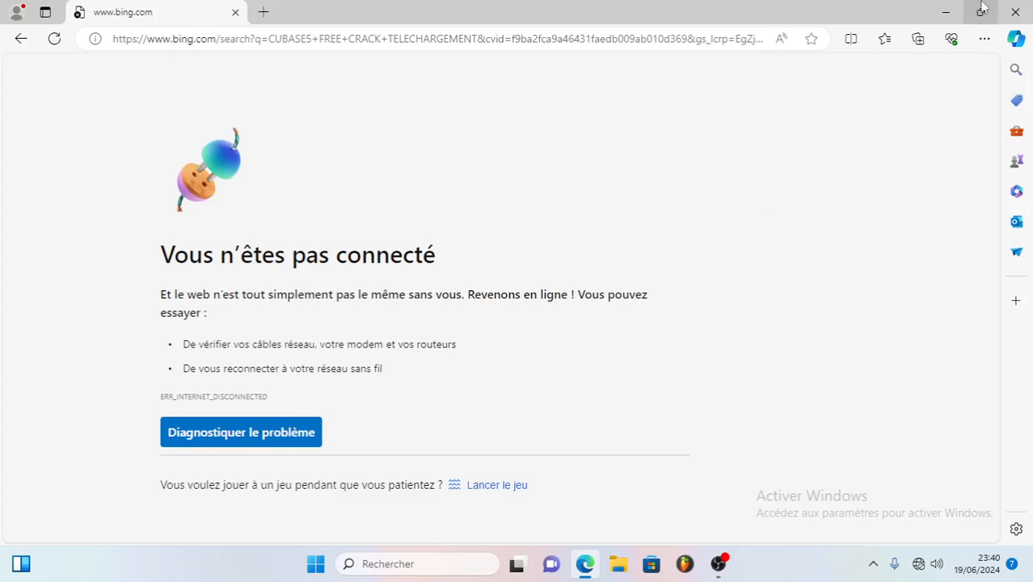
pyautogui.click(945, 12)
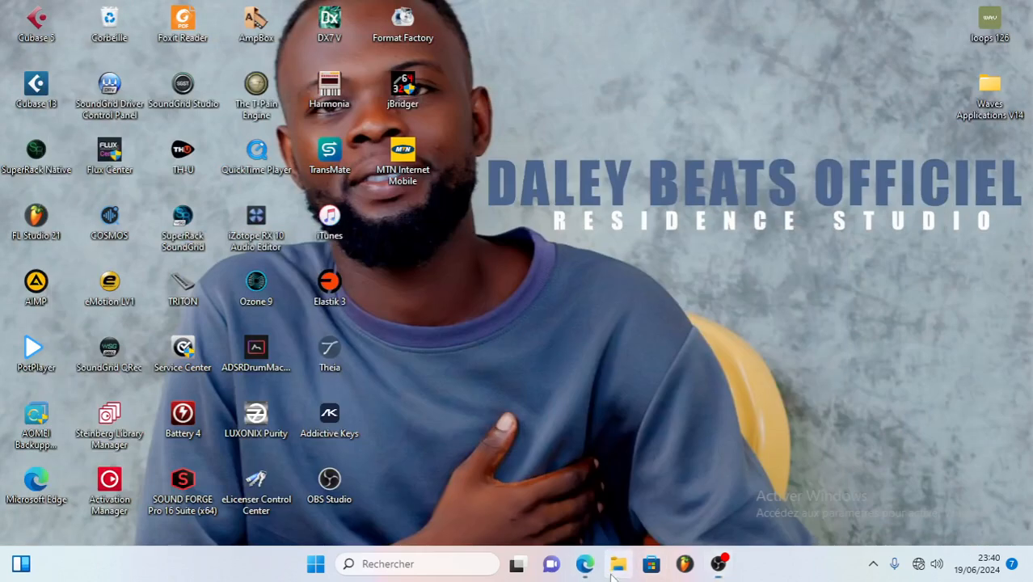
# Open the PLUGUIN AUDIO folder on Disque local (F:) in File Explorer
pyautogui.click(614, 567)
pyautogui.click(56, 402)
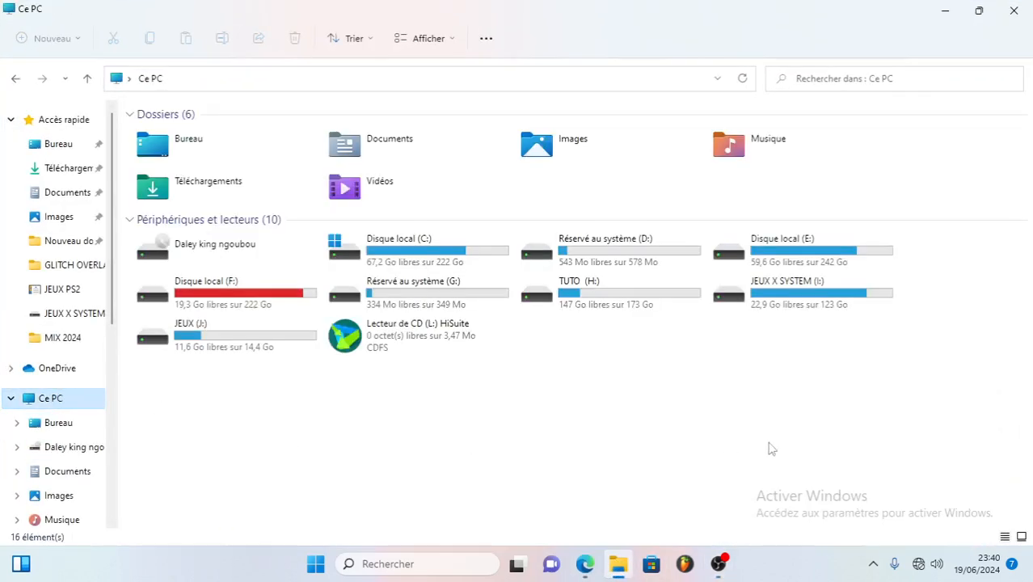
pyautogui.doubleClick(219, 310)
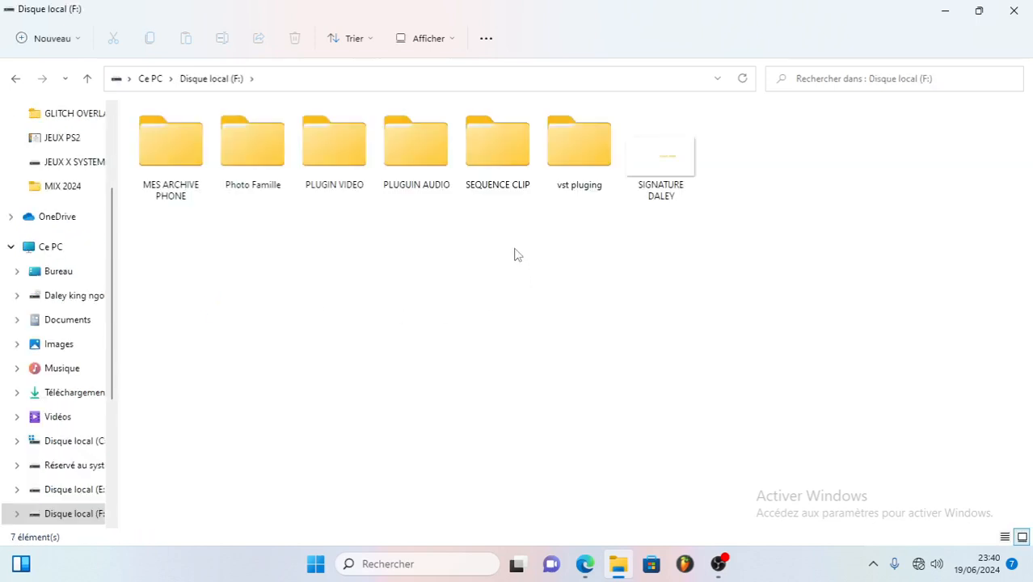
pyautogui.doubleClick(432, 158)
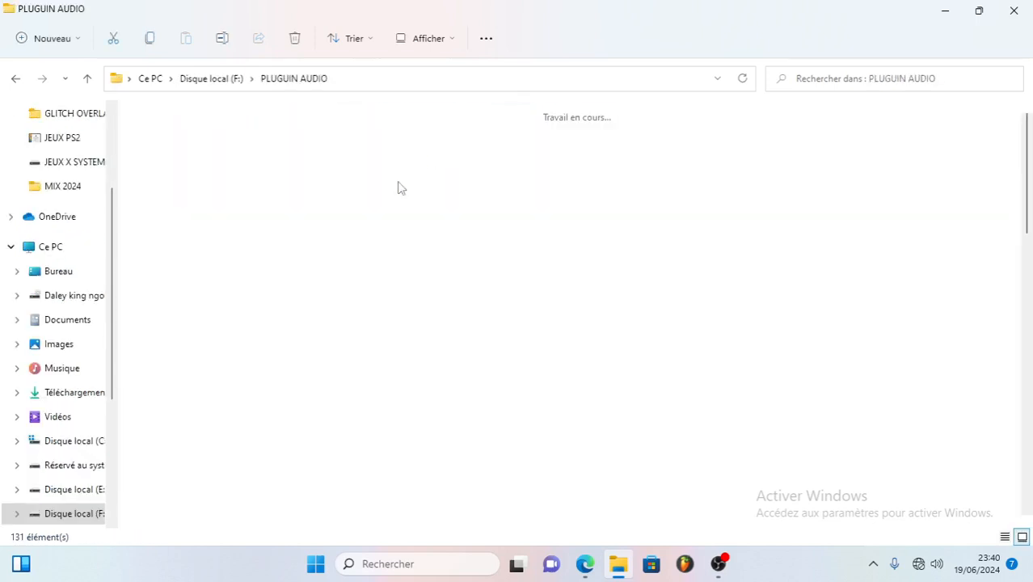
# Open the Steinberg Cubase 5.1.2 Proper archive in WinRAR and enter the folder inside it
pyautogui.scroll(-8, 703, 243)
pyautogui.scroll(-1, 708, 381)
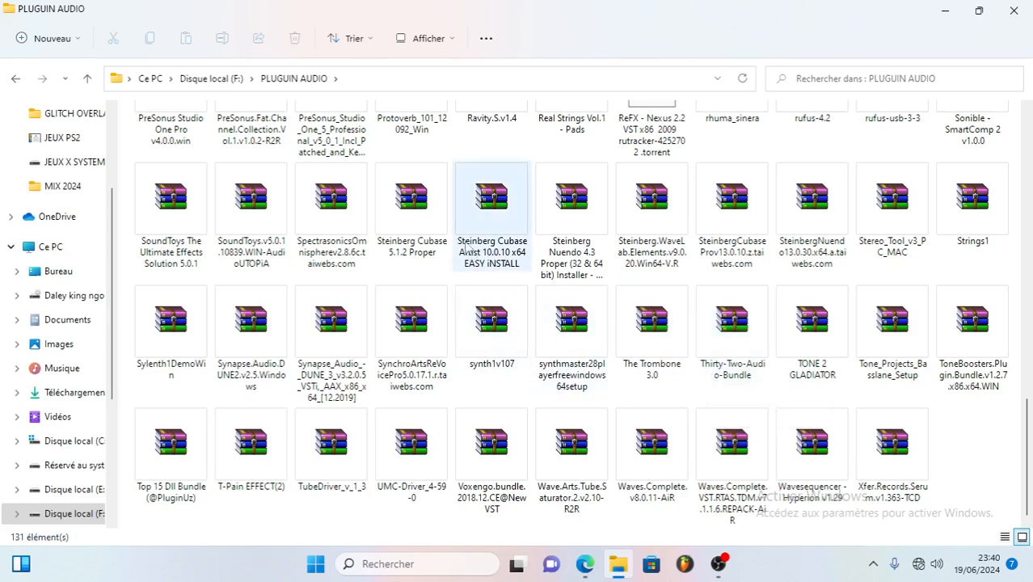
pyautogui.click(410, 205)
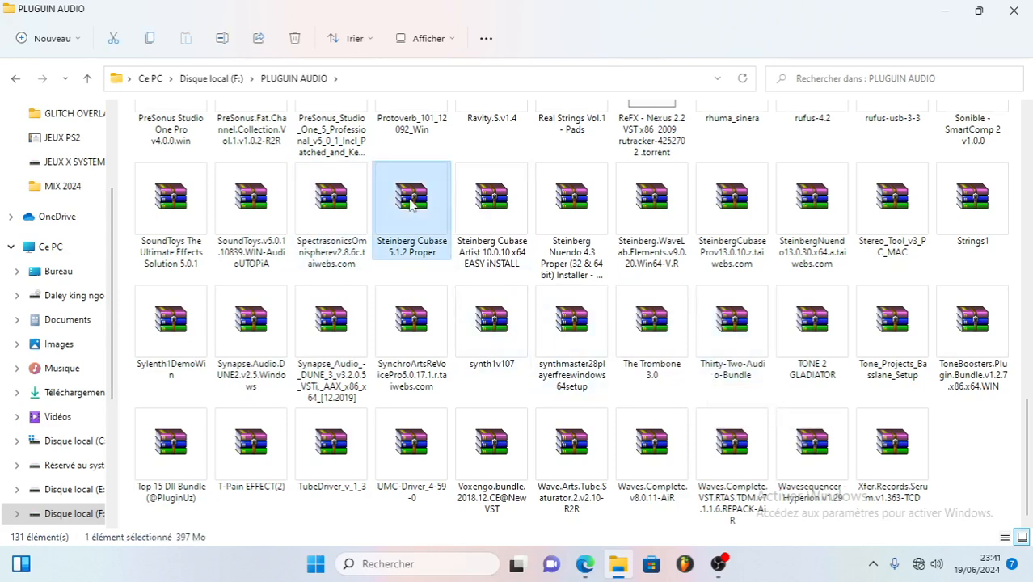
pyautogui.doubleClick(411, 204)
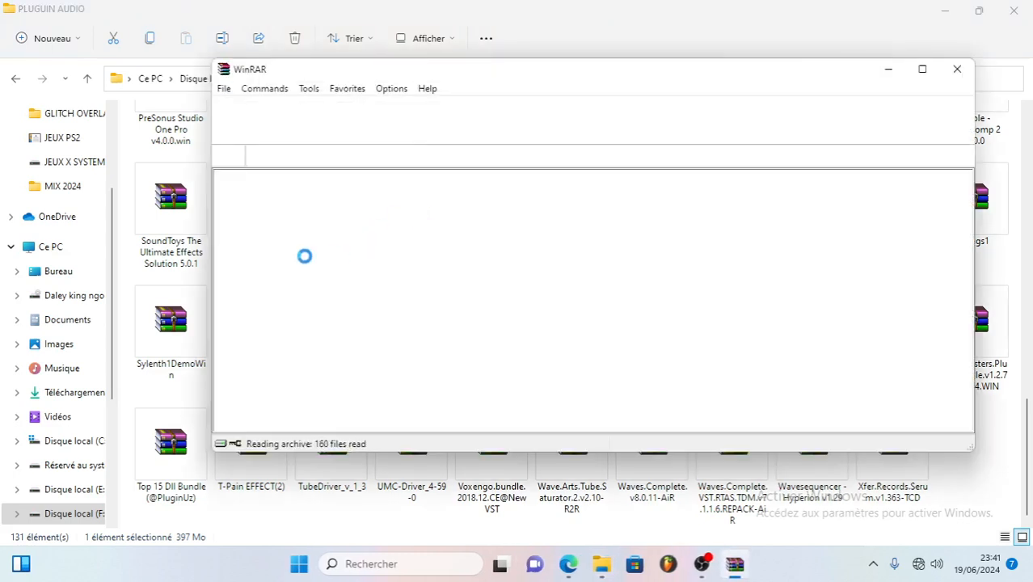
pyautogui.click(266, 211)
pyautogui.doubleClick(265, 211)
# Run the Cubase 5.1.2 installer from the archive, declining to replace any existing files
pyautogui.click(261, 212)
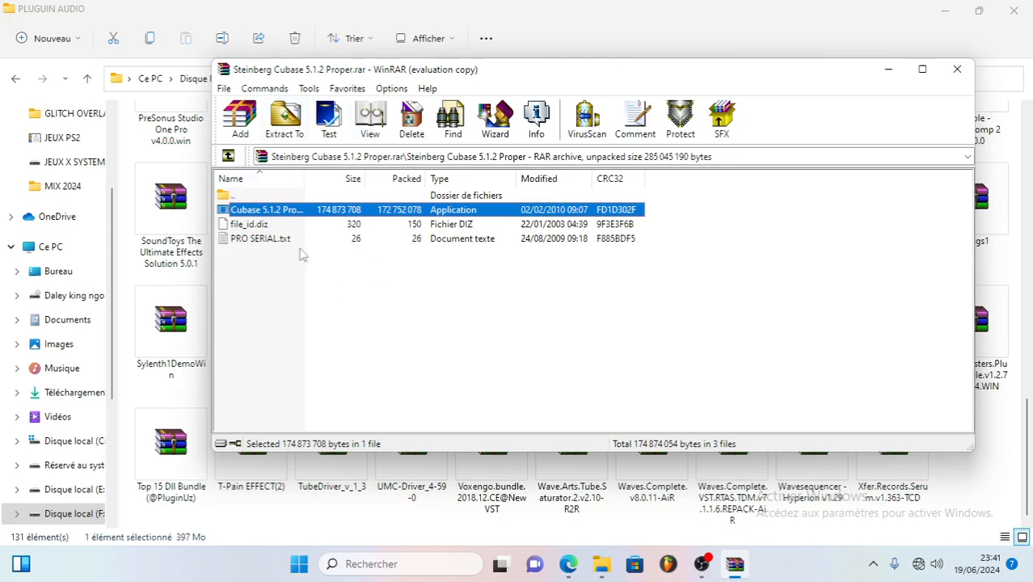
pyautogui.doubleClick(258, 213)
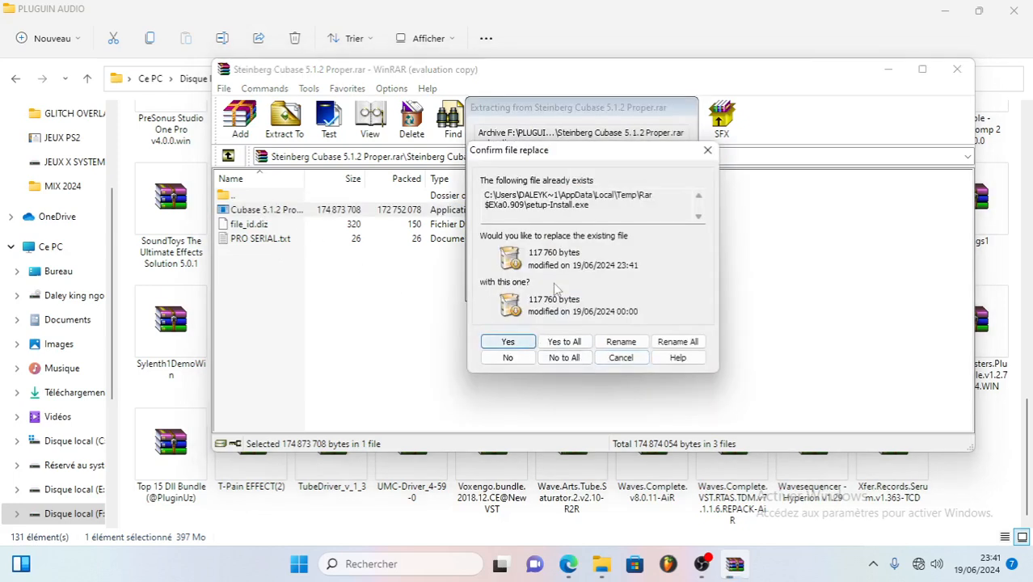
pyautogui.click(566, 358)
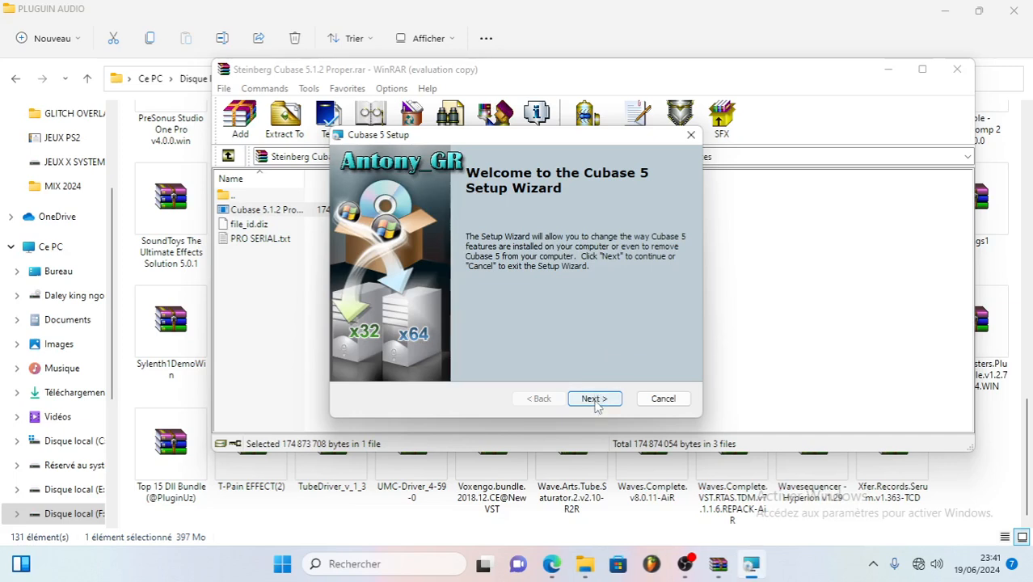
# Cancel the Cubase 5 setup and close the archive and the PLUGUIN AUDIO folder
pyautogui.click(667, 404)
pyautogui.click(486, 304)
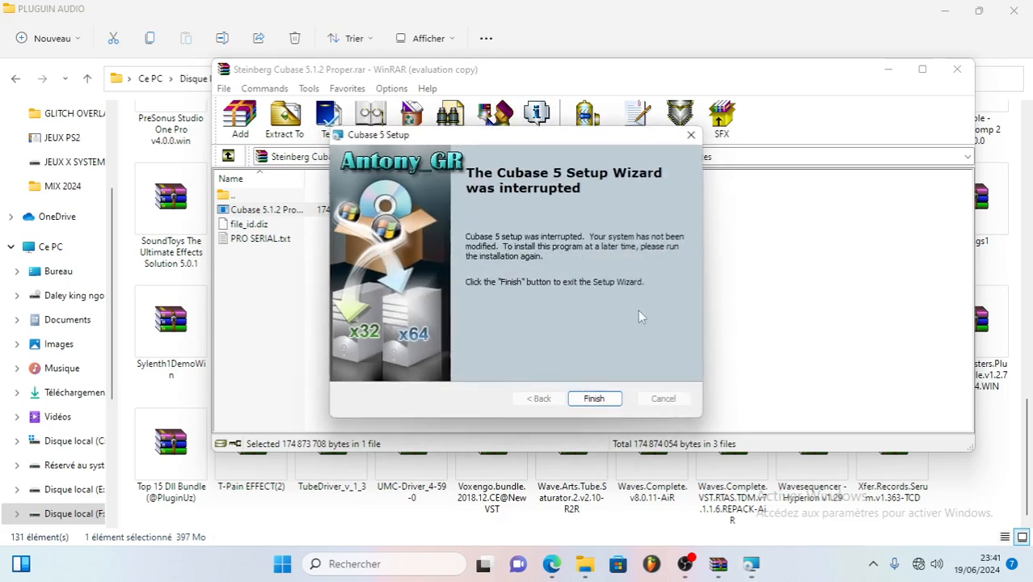
pyautogui.click(594, 398)
pyautogui.click(955, 70)
pyautogui.click(1015, 9)
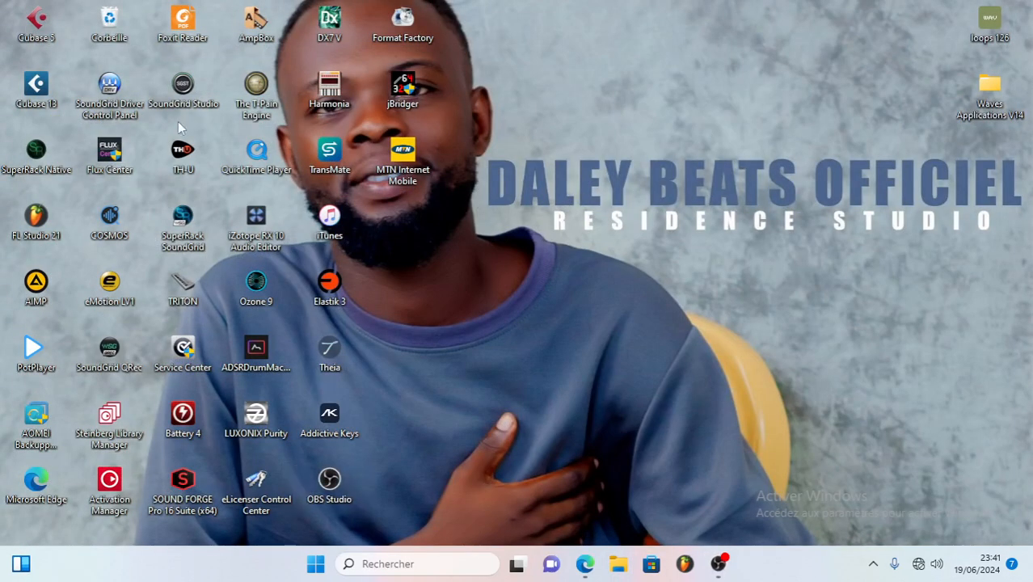
# Launch Cubase 5 from the desktop and dismiss the ASIO4ALL notification
pyautogui.doubleClick(35, 16)
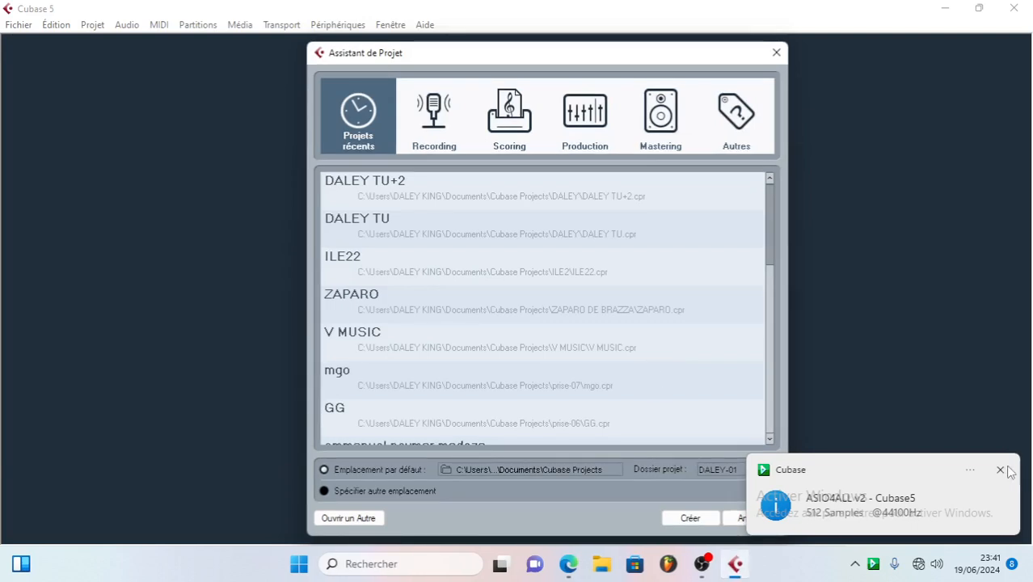
pyautogui.click(1000, 470)
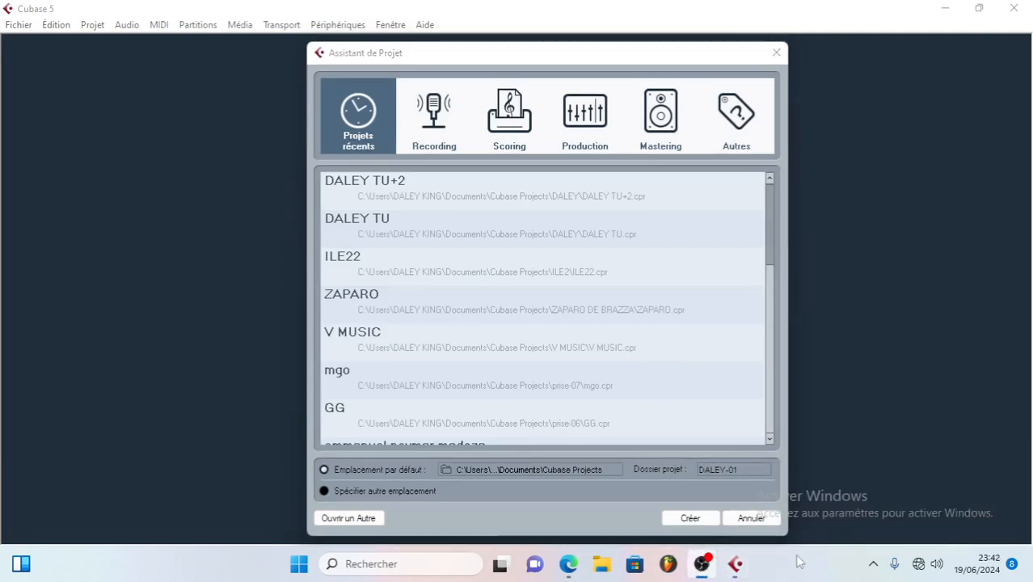
pyautogui.click(734, 564)
pyautogui.moveTo(469, 53)
pyautogui.mouseDown()
pyautogui.moveTo(327, 118)
pyautogui.moveTo(450, 55)
pyautogui.mouseUp()
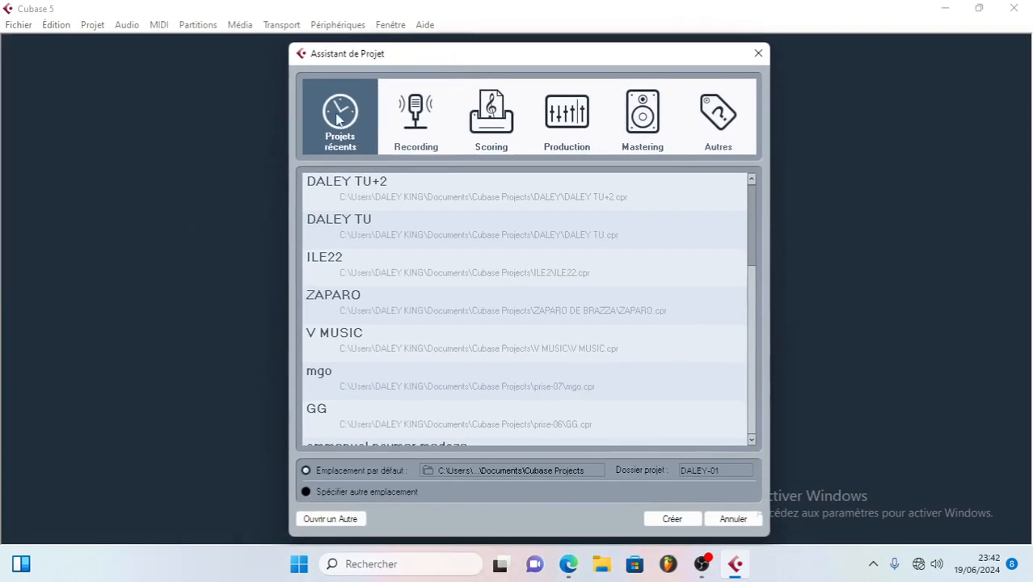
# Examine the Recording, Scoring, Production, Mastering and Autres project categories, and return to the recent projects list
pyautogui.click(414, 116)
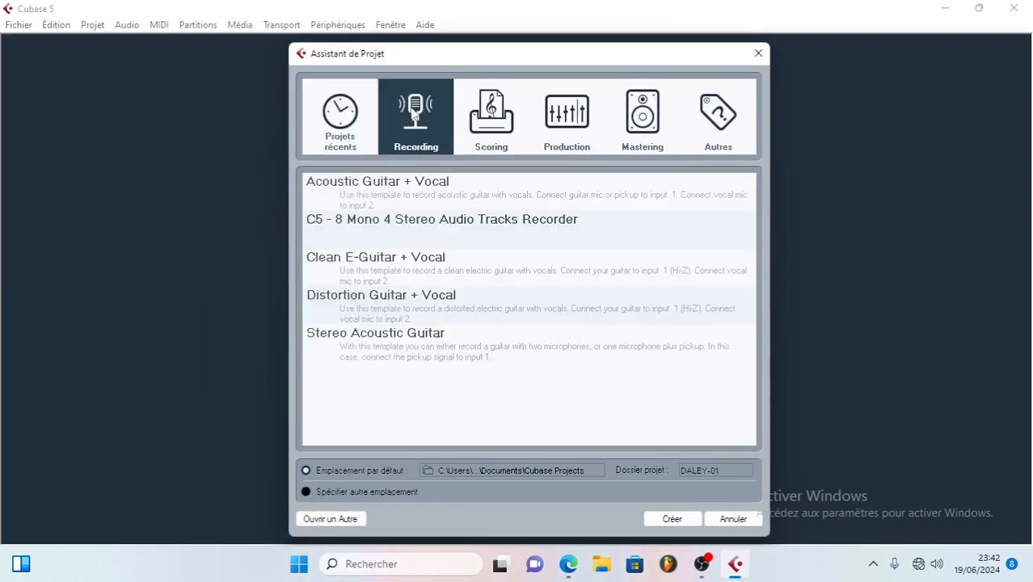
pyautogui.click(495, 115)
pyautogui.click(574, 115)
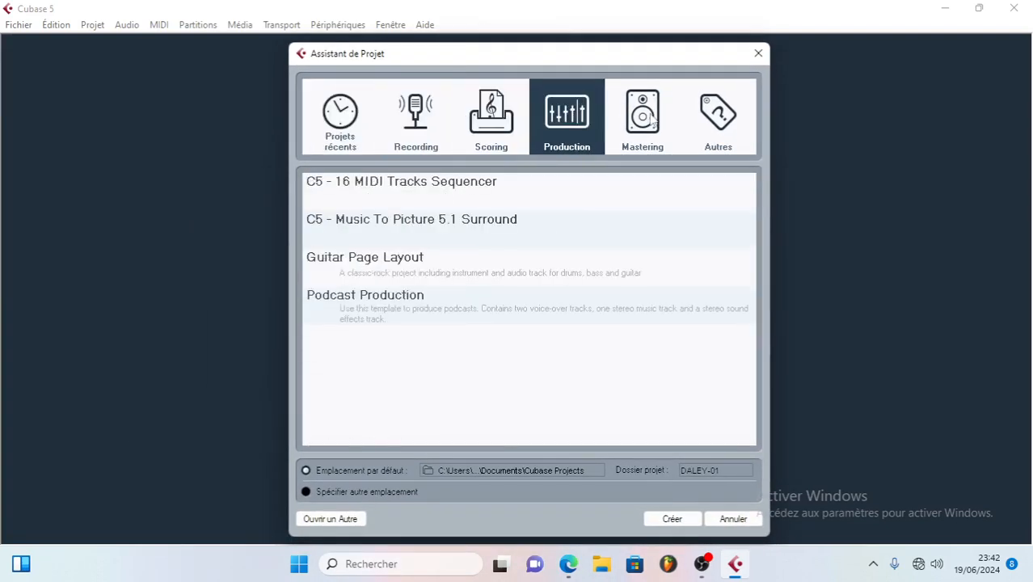
pyautogui.click(652, 119)
pyautogui.click(724, 119)
pyautogui.click(644, 115)
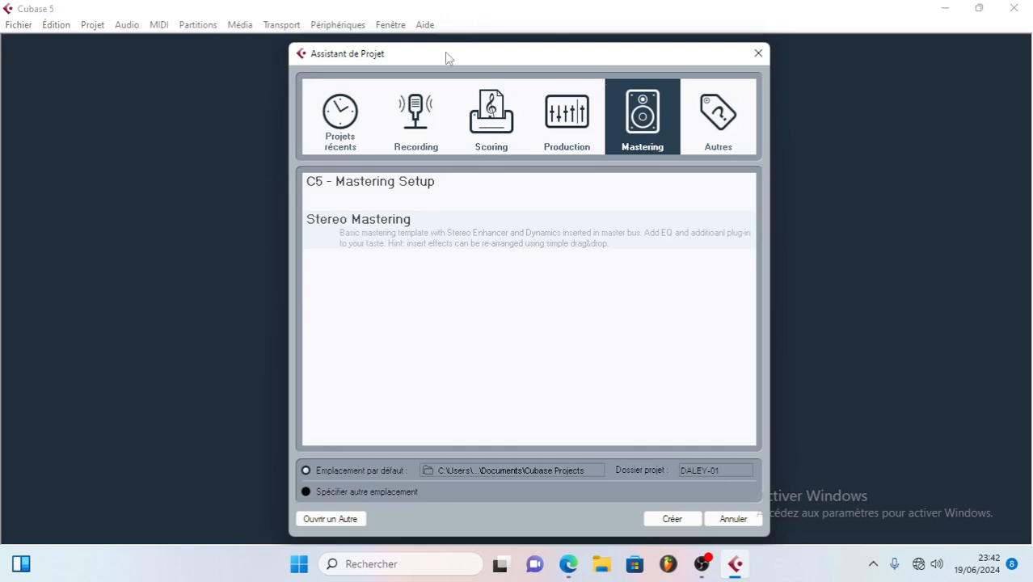
pyautogui.moveTo(447, 60); pyautogui.dragTo(486, 56)
pyautogui.click(388, 106)
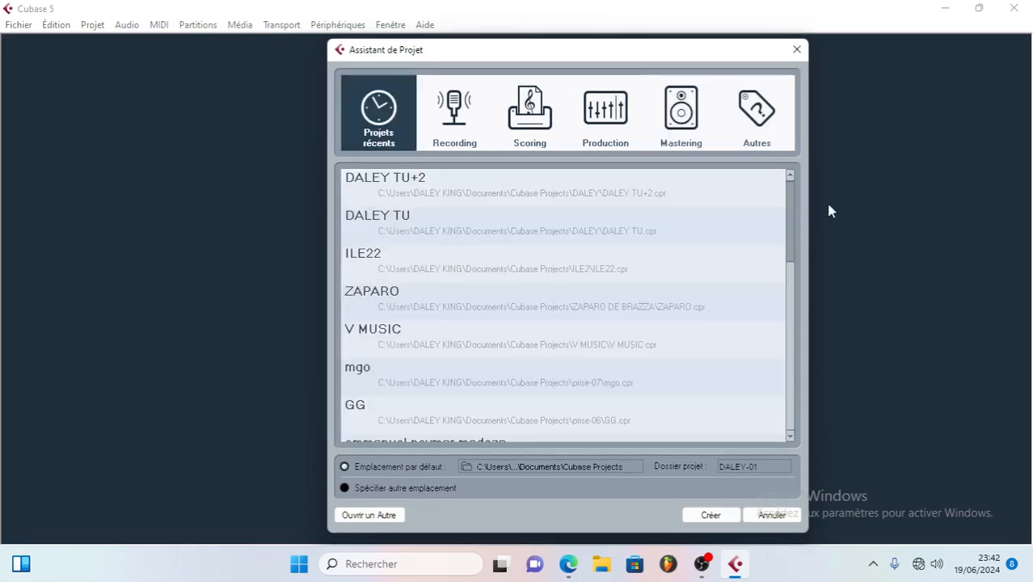
pyautogui.moveTo(788, 220); pyautogui.dragTo(798, 242)
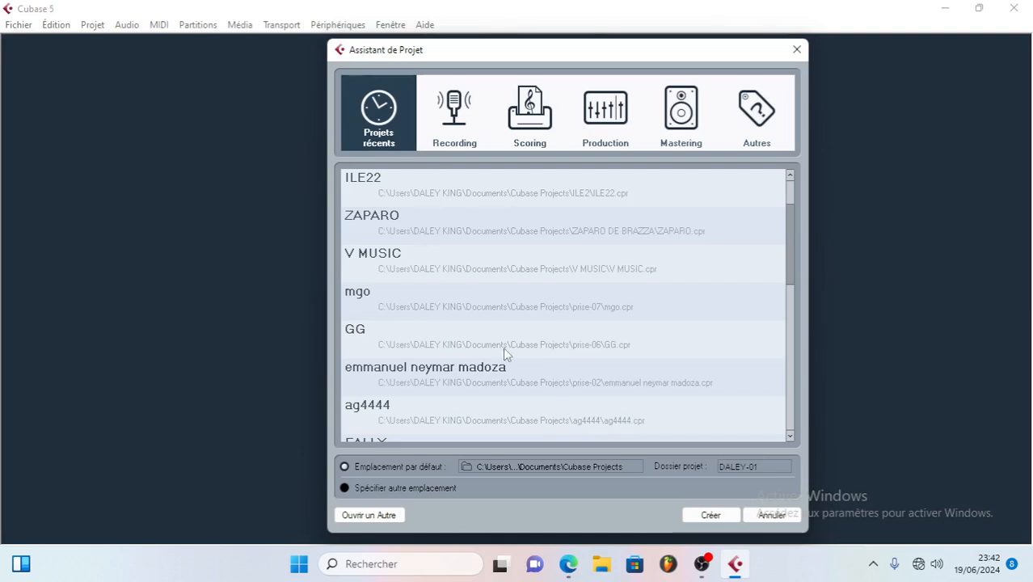
# Keep the default project location and set the project folder name to TUTU
pyautogui.click(347, 488)
pyautogui.click(370, 467)
pyautogui.click(775, 466)
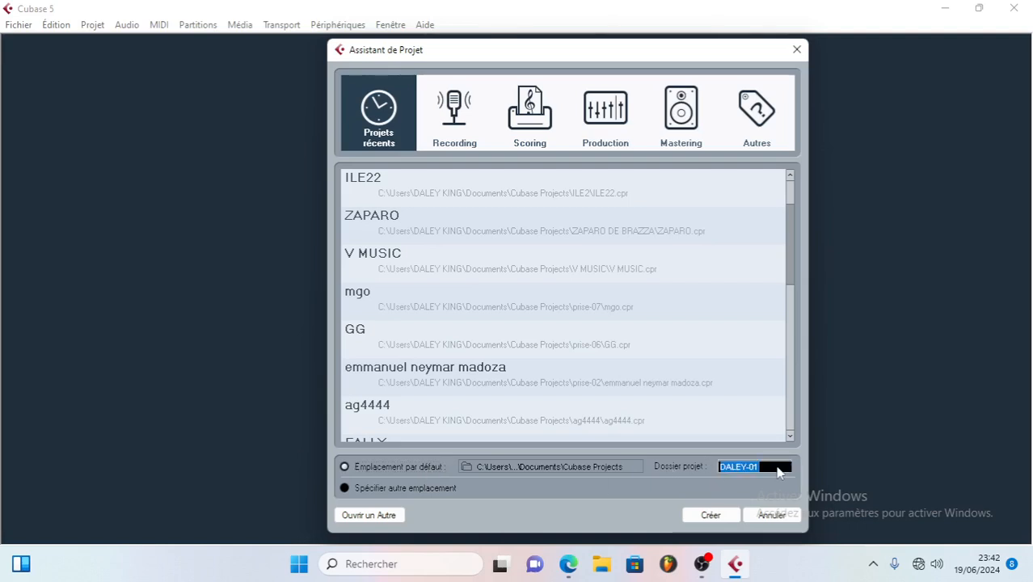
pyautogui.press('BackSpace')
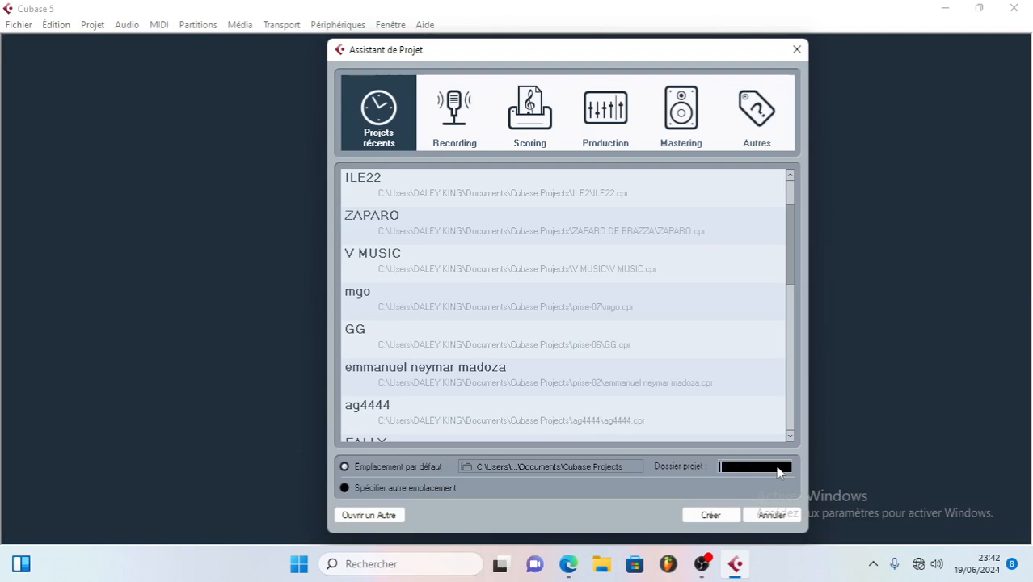
pyautogui.write('TUTU')
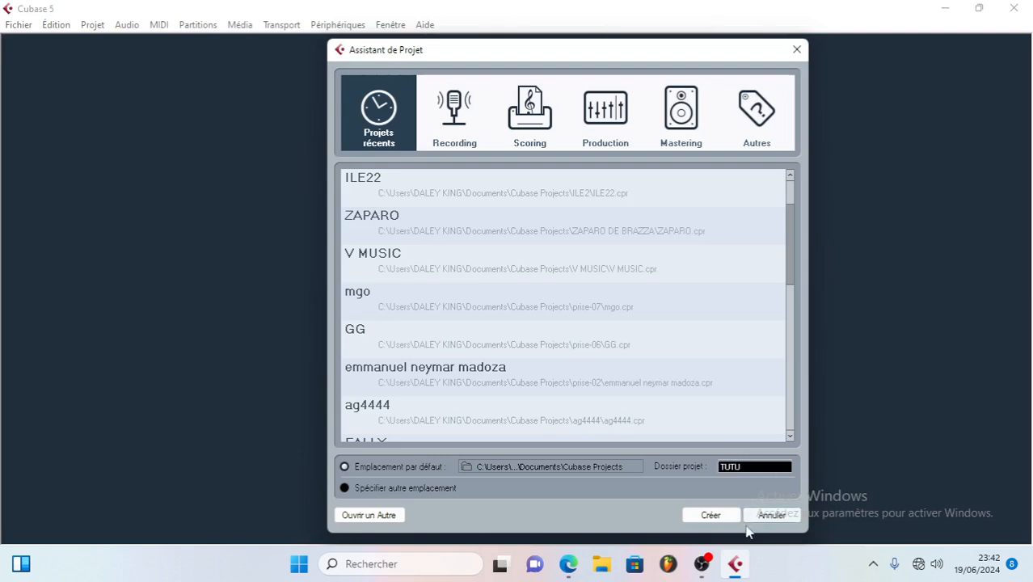
# Replace the project folder name with TITI, create the project from the assistant, and maximize its project window
pyautogui.press('BackSpace')
pyautogui.press('BackSpace')
pyautogui.press('BackSpace')
pyautogui.press('BackSpace')
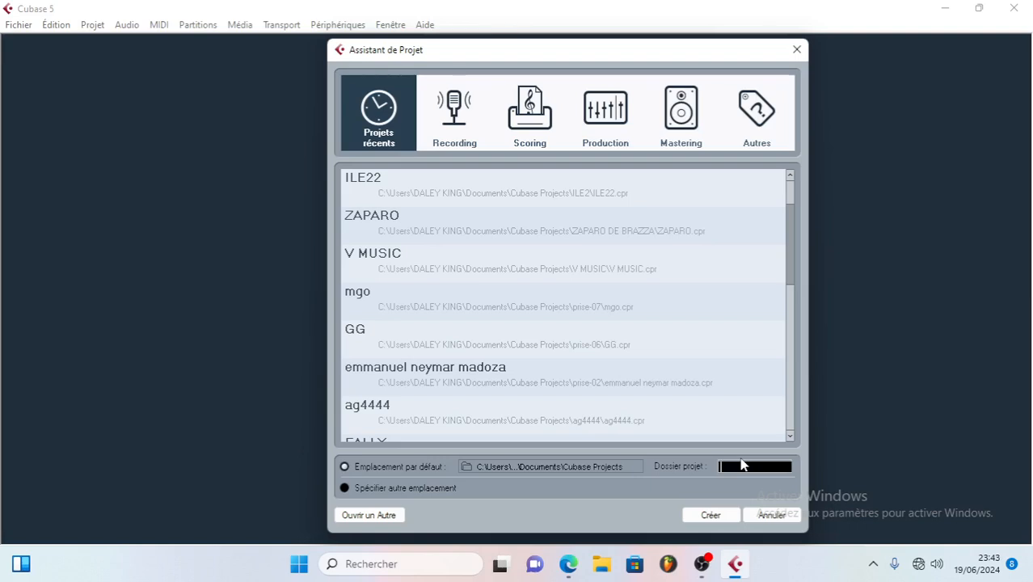
pyautogui.write('TUTU')
pyautogui.click(711, 516)
pyautogui.click(953, 45)
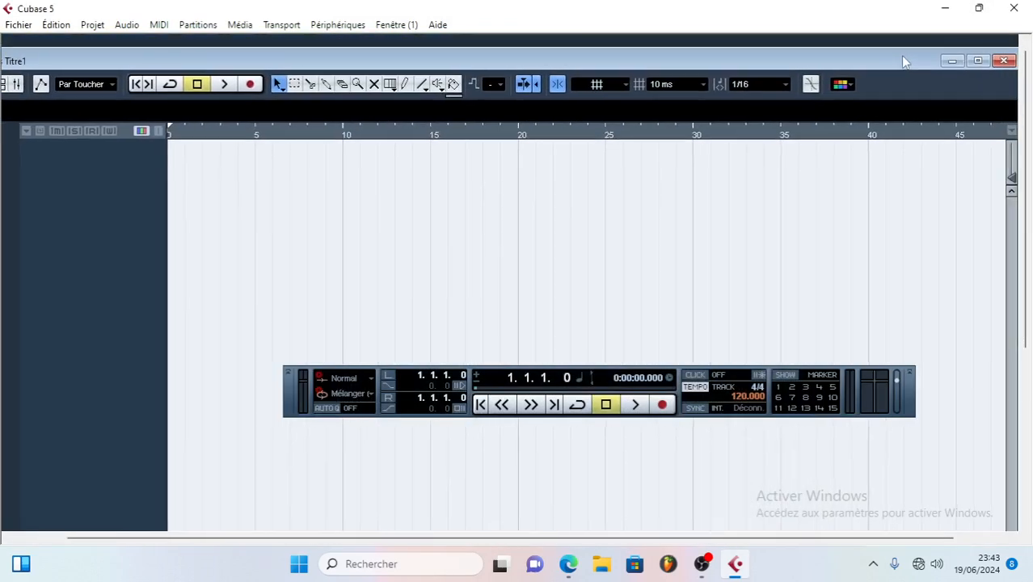
pyautogui.click(977, 61)
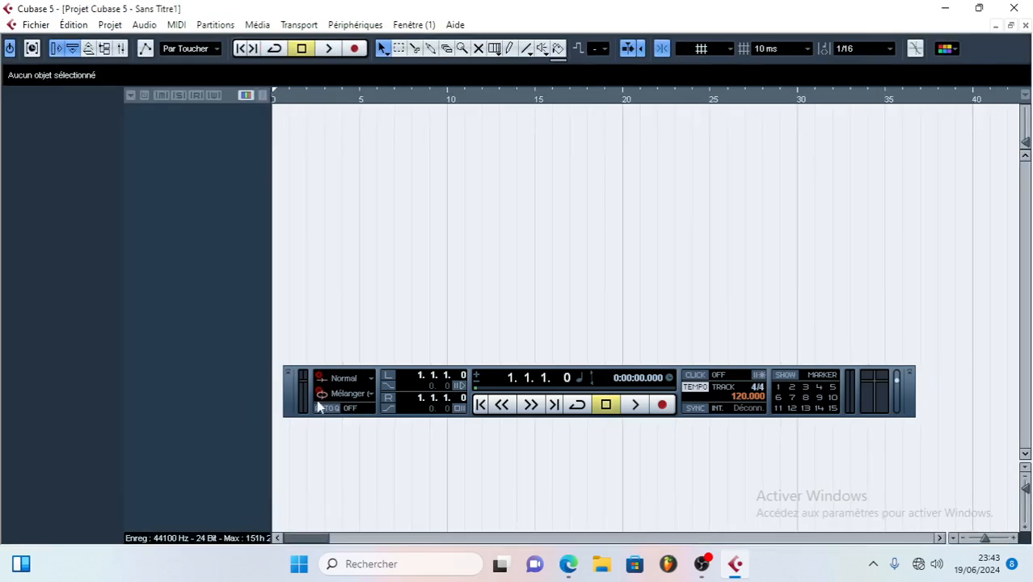
# Place the transport panel near the bottom of the project area and try its play, stop, return-to-start, forward and rewind controls
pyautogui.moveTo(296, 391); pyautogui.dragTo(300, 468)
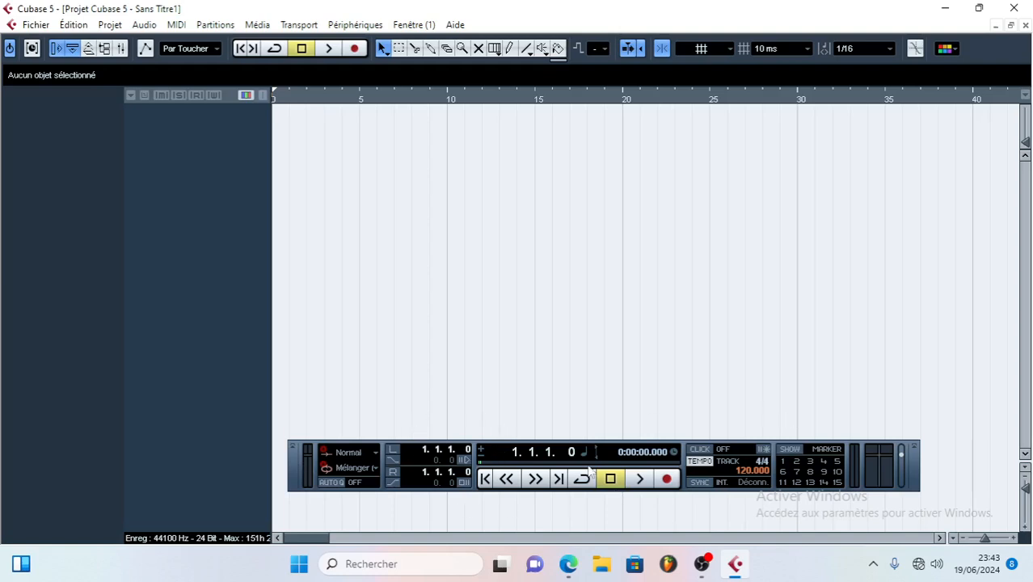
pyautogui.click(639, 479)
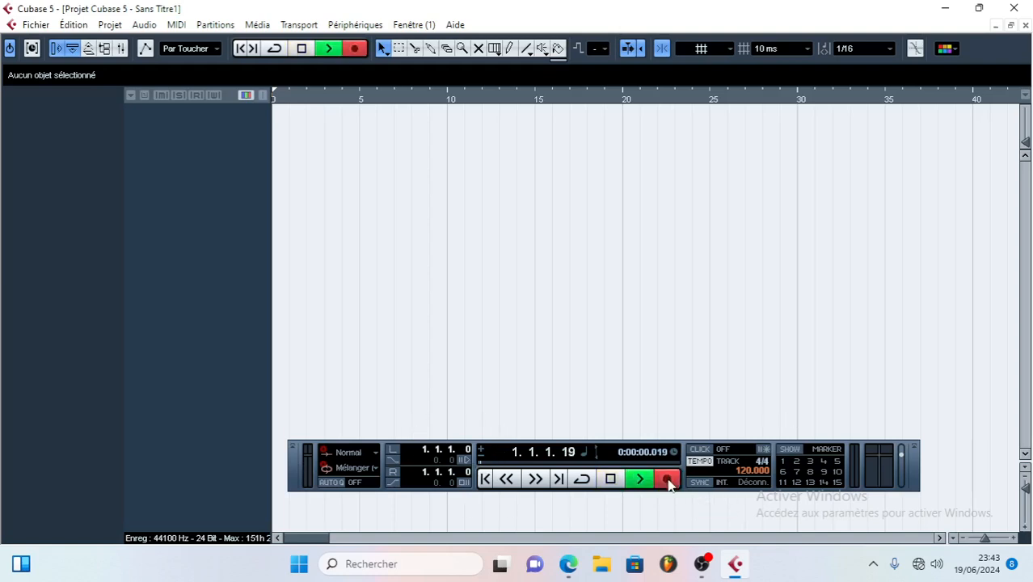
pyautogui.click(610, 479)
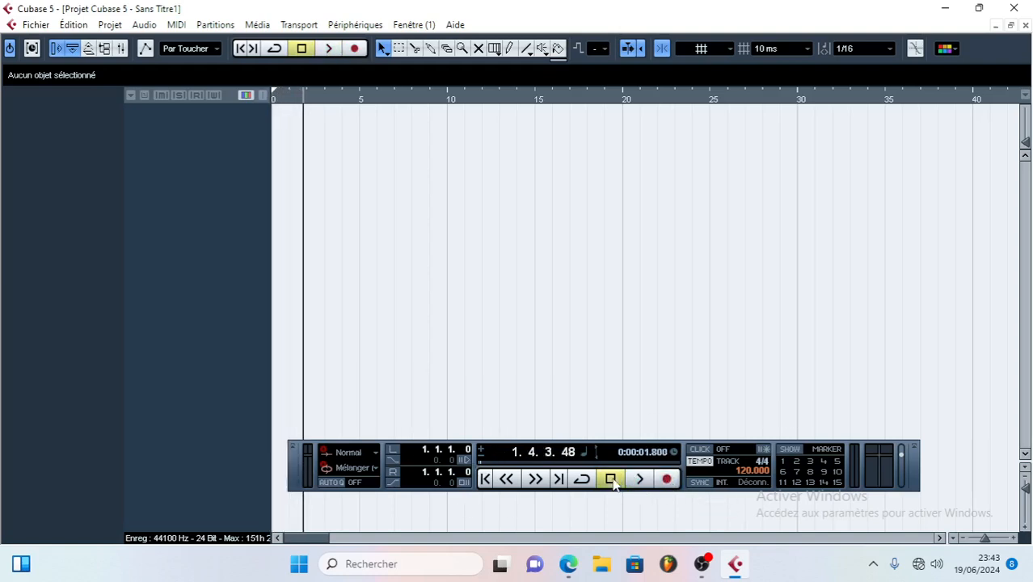
pyautogui.click(484, 479)
pyautogui.click(535, 480)
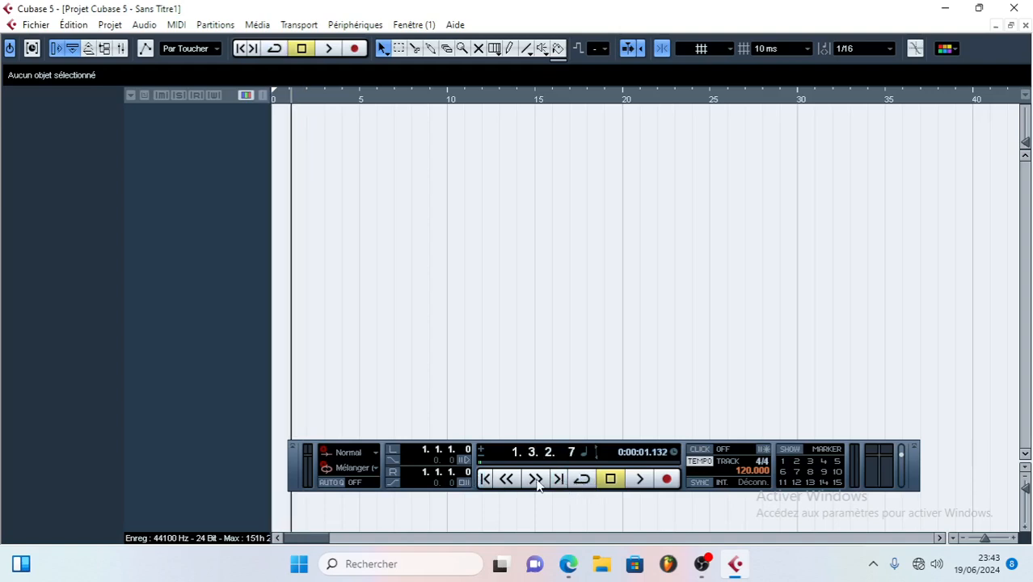
pyautogui.click(506, 479)
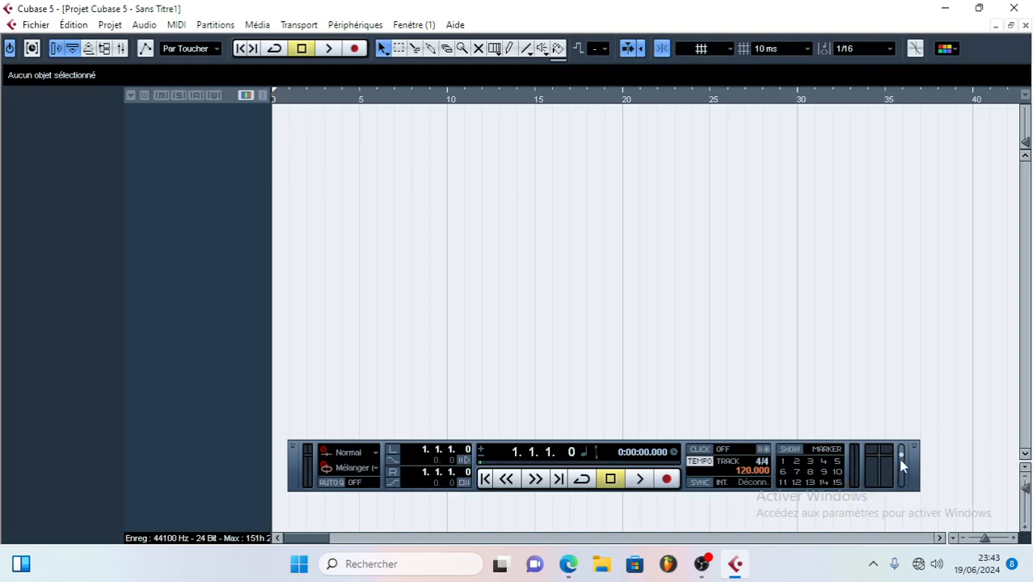
# Shift the transport panel slightly sideways, toggle its display off and on, and leave it hidden
pyautogui.moveTo(903, 459); pyautogui.dragTo(923, 420)
pyautogui.moveTo(300, 463)
pyautogui.mouseDown()
pyautogui.moveTo(359, 461)
pyautogui.moveTo(321, 463)
pyautogui.mouseUp()
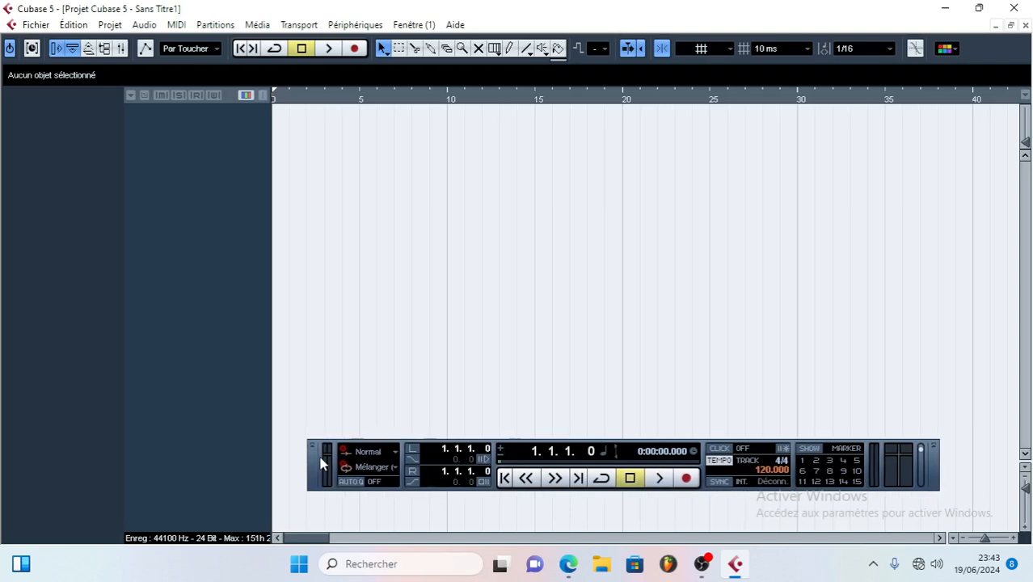
pyautogui.press('F2')
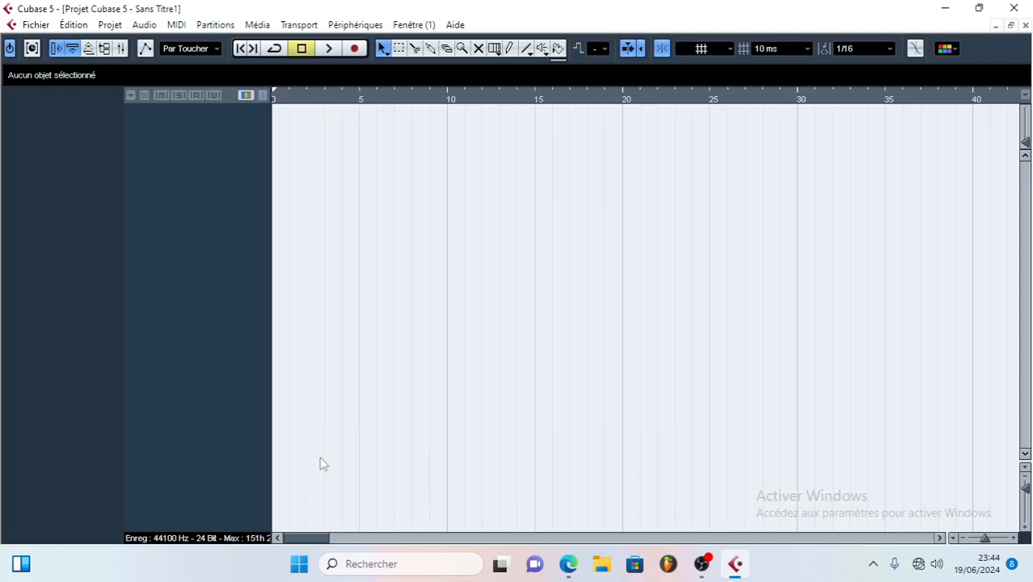
pyautogui.press('F2')
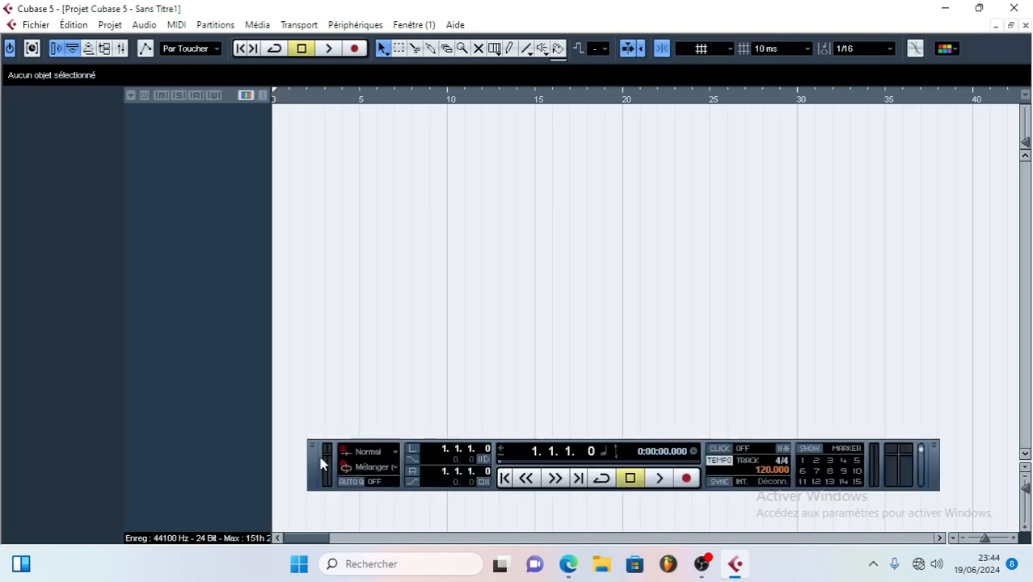
pyautogui.press('F2')
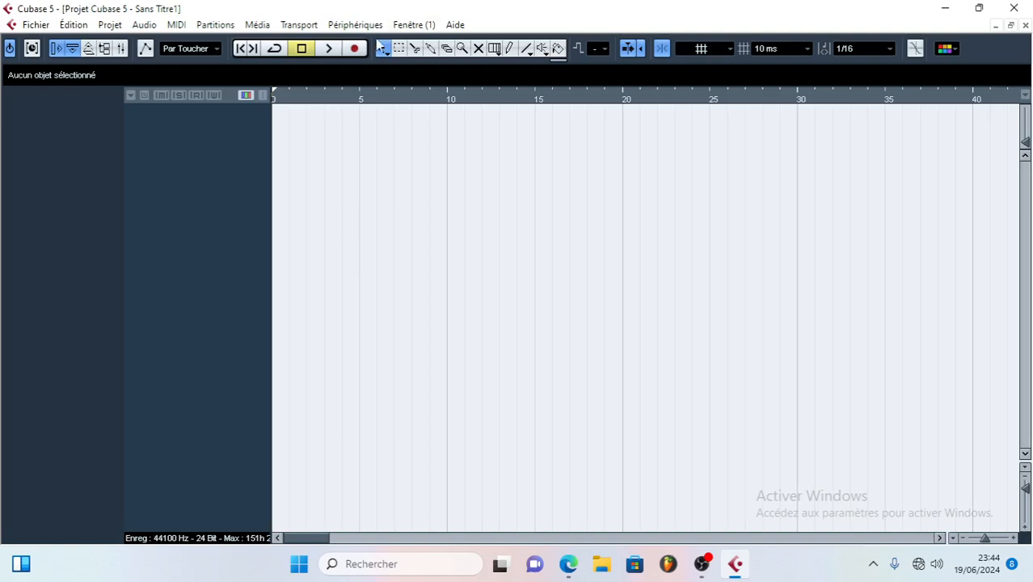
# Set the VST audio system's ASIO driver to ASIO 2.0 - ESI U22 XT USB and confirm the driver change
pyautogui.click(375, 25)
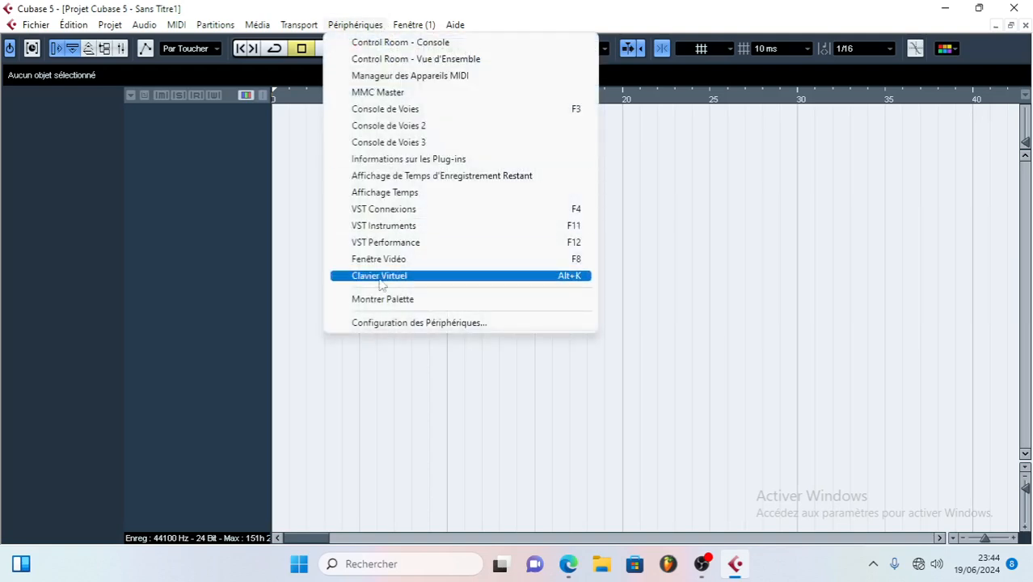
pyautogui.click(389, 324)
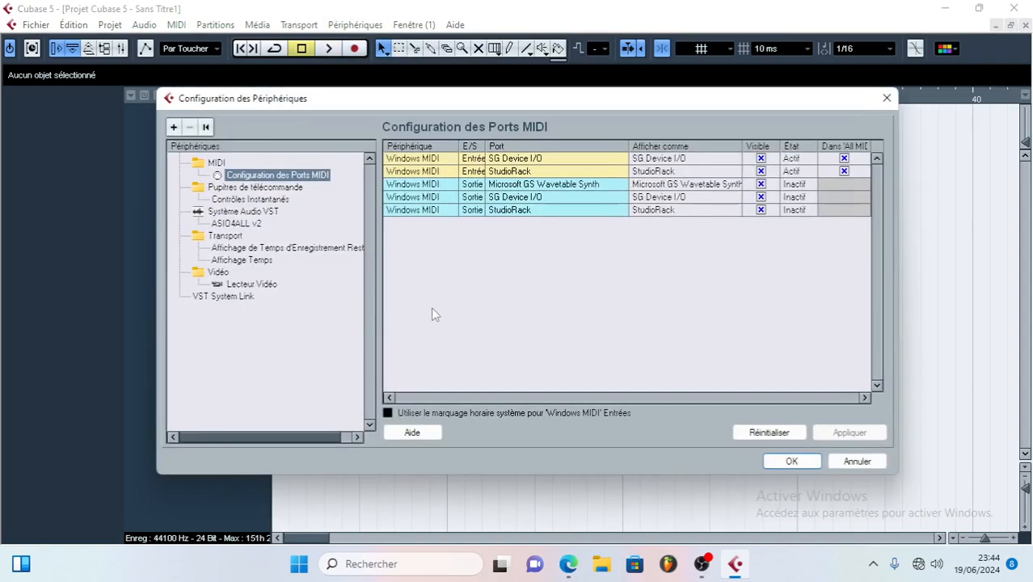
pyautogui.click(243, 212)
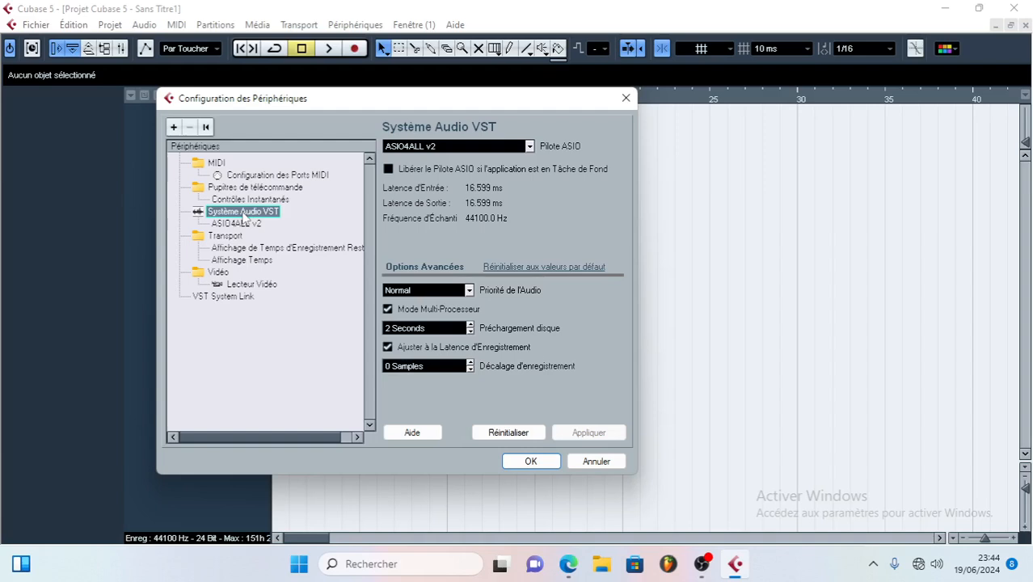
pyautogui.click(514, 148)
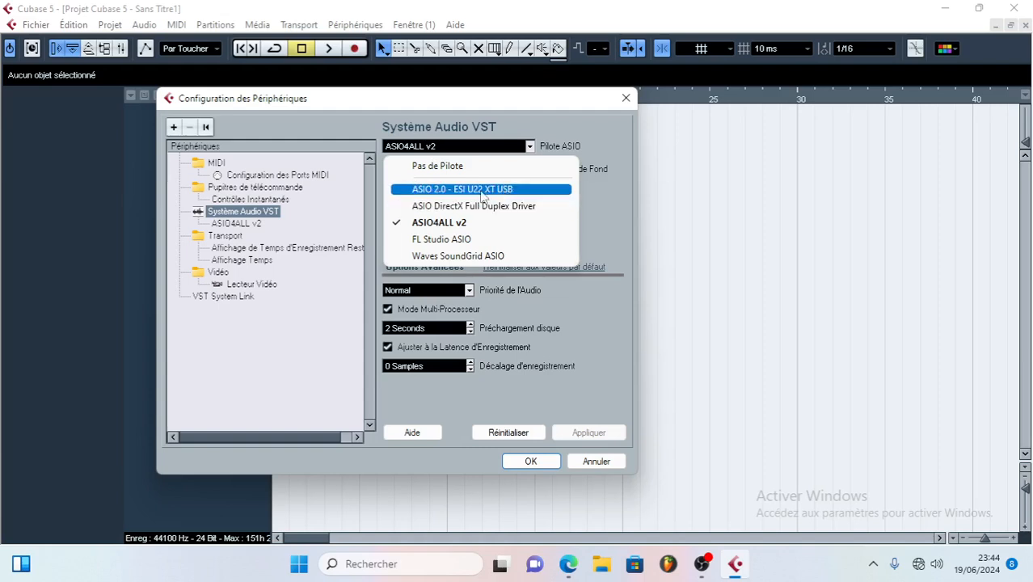
pyautogui.click(480, 190)
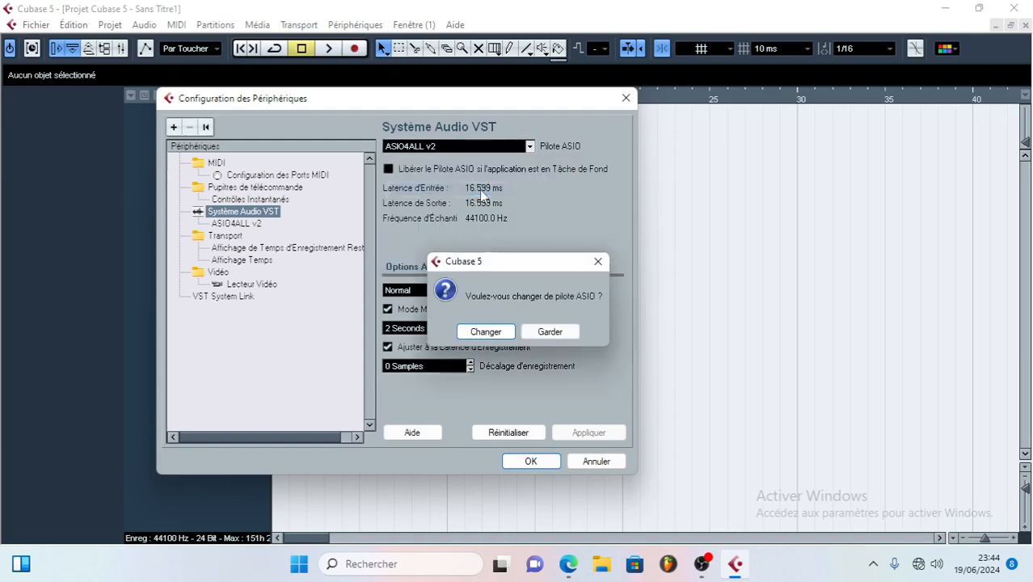
pyautogui.click(485, 332)
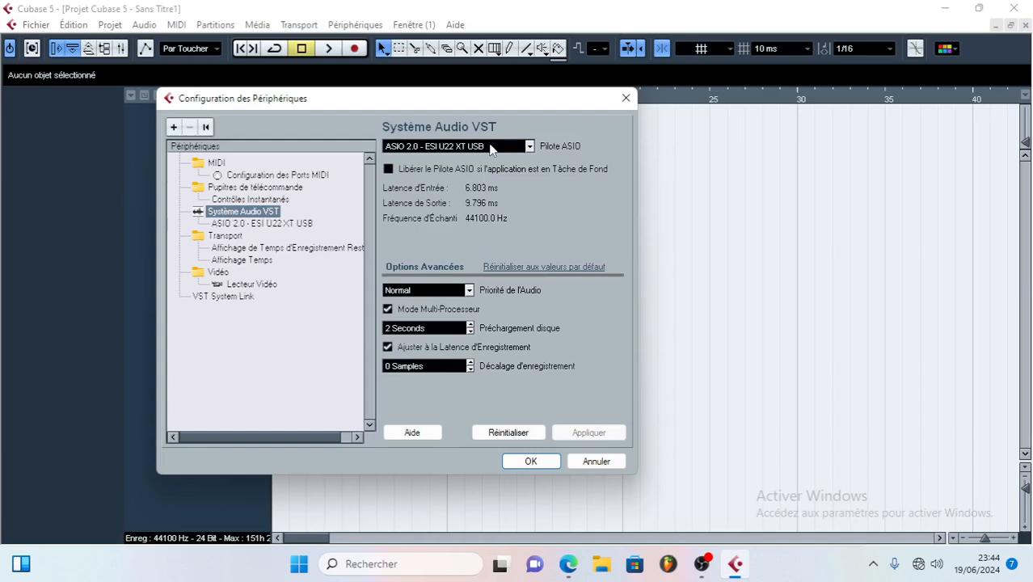
# Display the ESI U22 XT USB driver's ports, try to open its control panel, and accept the device setup
pyautogui.click(251, 226)
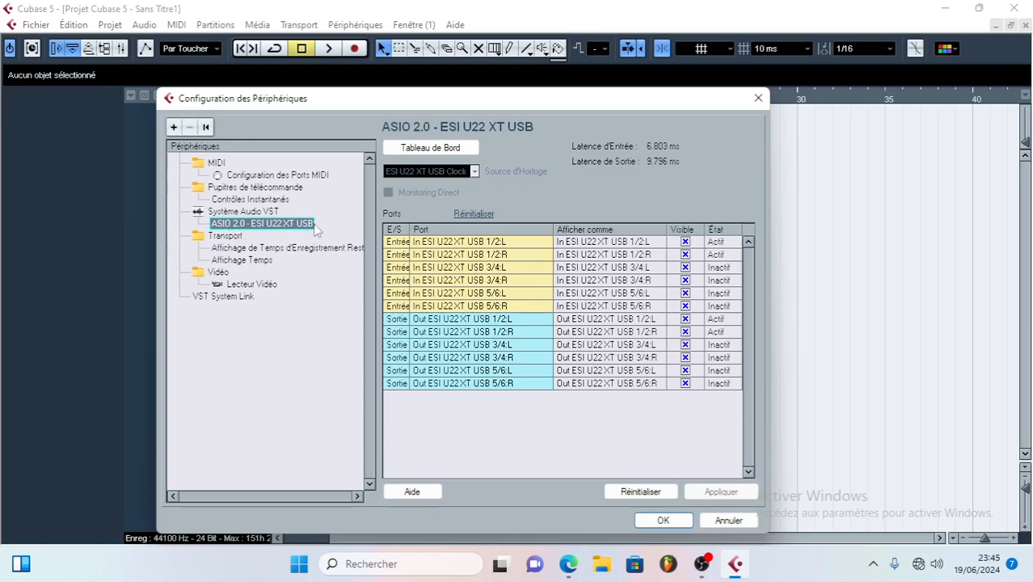
pyautogui.click(434, 151)
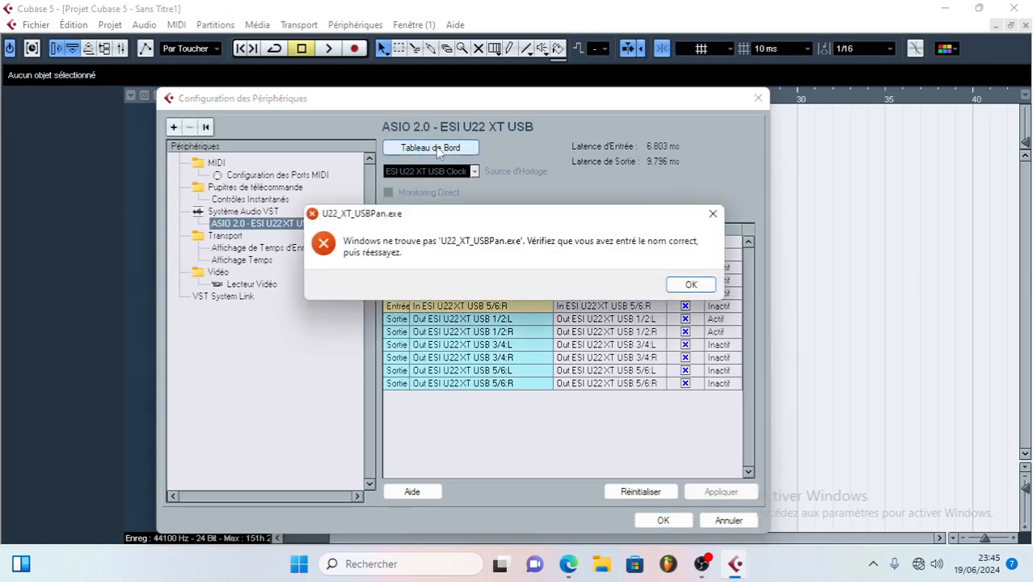
pyautogui.click(687, 286)
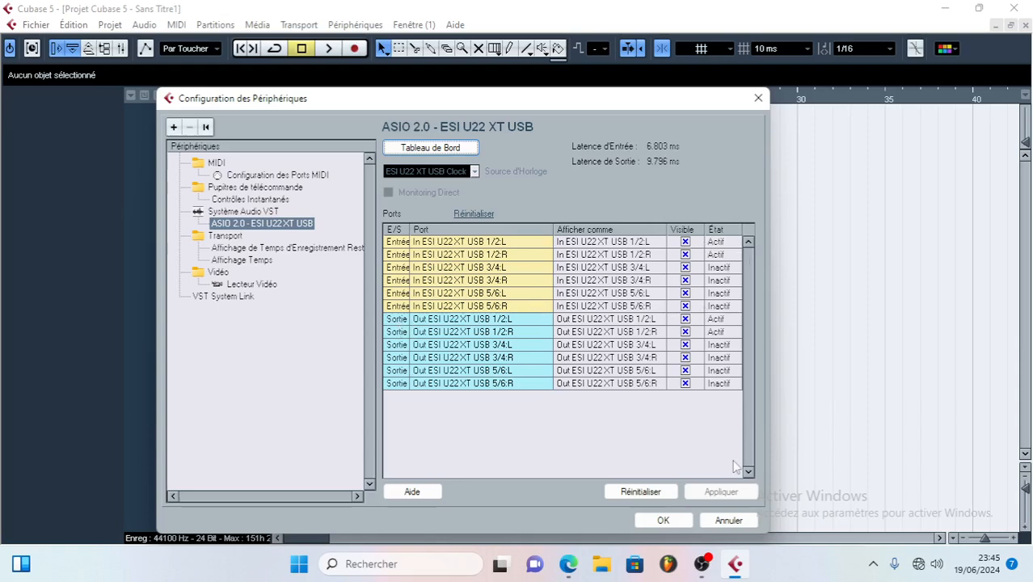
pyautogui.click(661, 520)
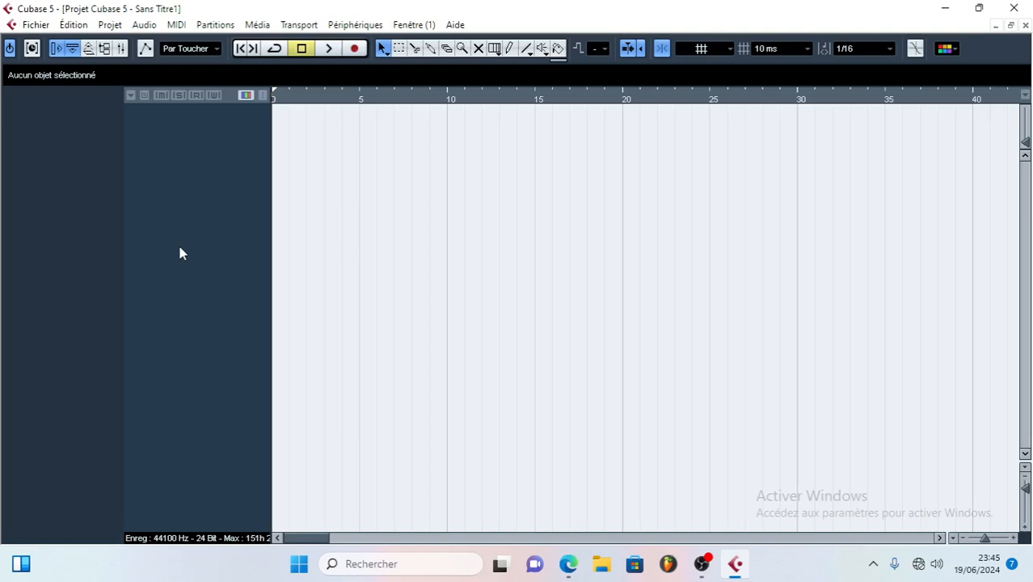
# Bring up the project assistant for a new project and close it without creating one
pyautogui.click(37, 25)
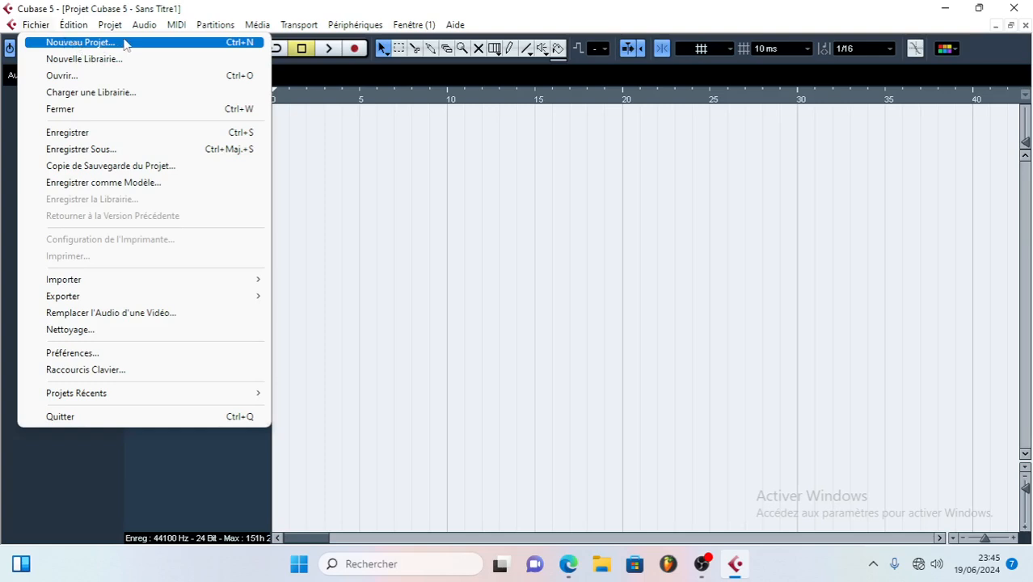
pyautogui.click(416, 207)
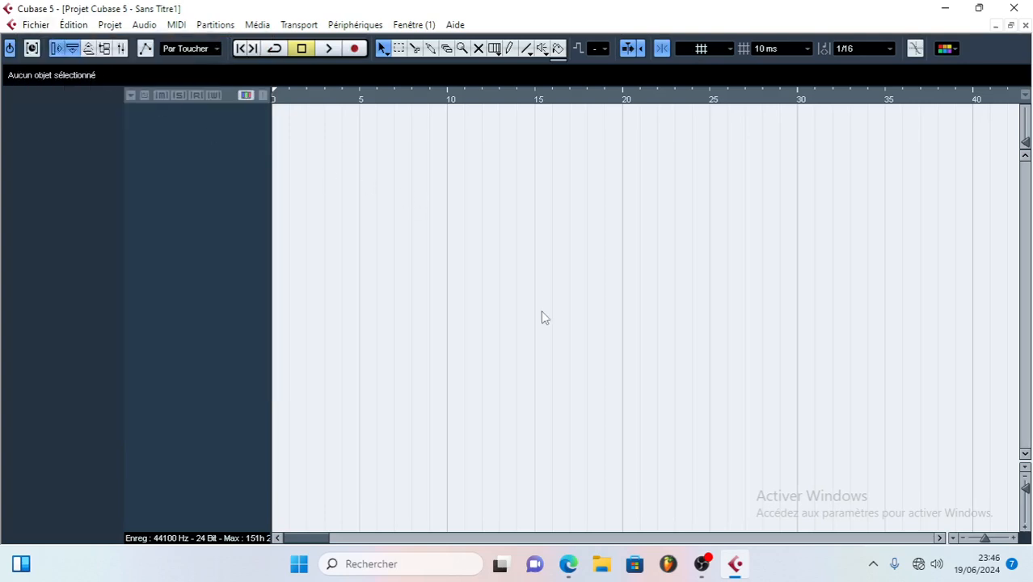
pyautogui.hotkey('ctrl', 'n')
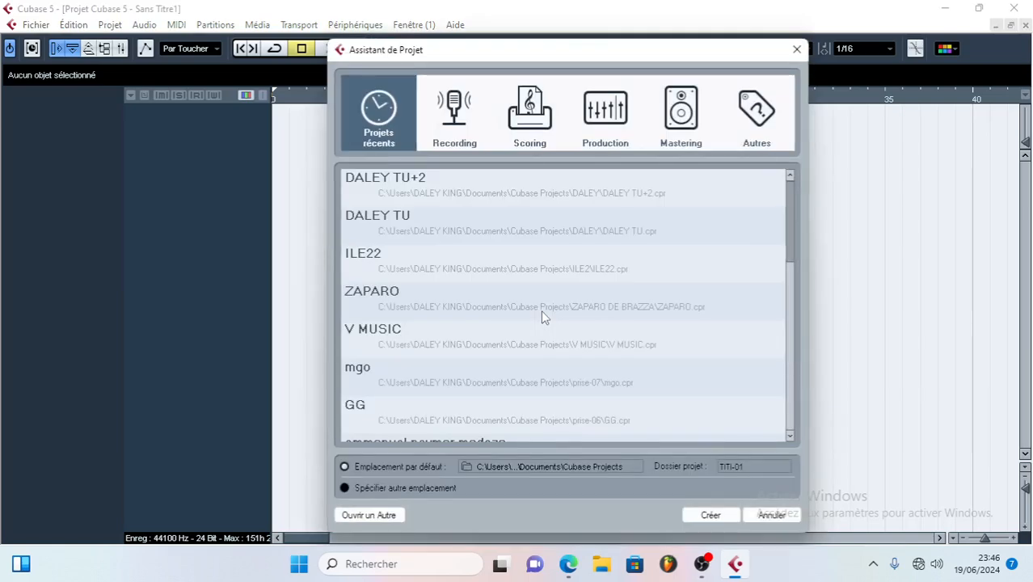
pyautogui.click(773, 515)
# Open and activate the existing BOMA YEE 222 project, dismiss the missing plug-in list, and close that project
pyautogui.click(34, 25)
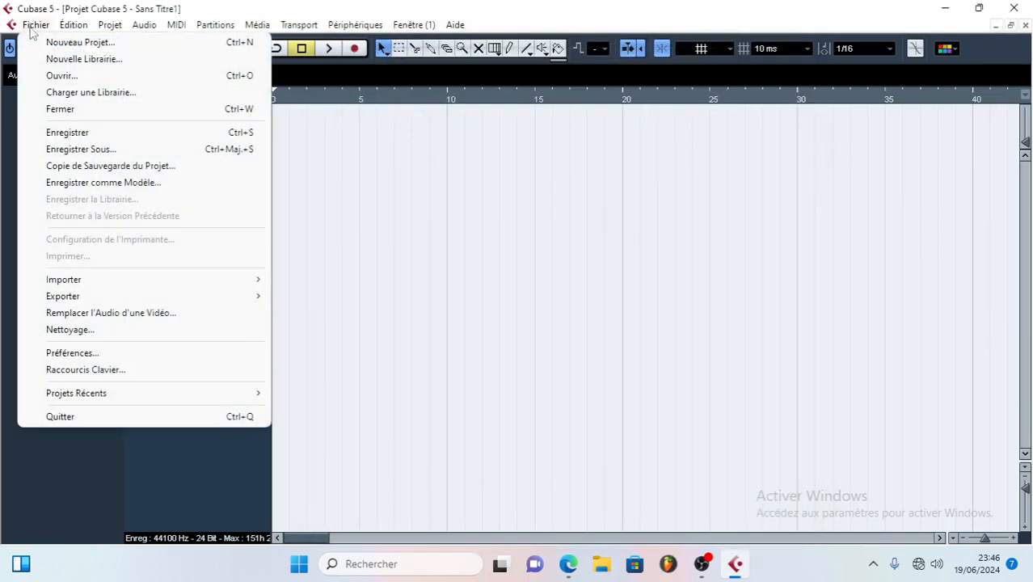
pyautogui.click(79, 75)
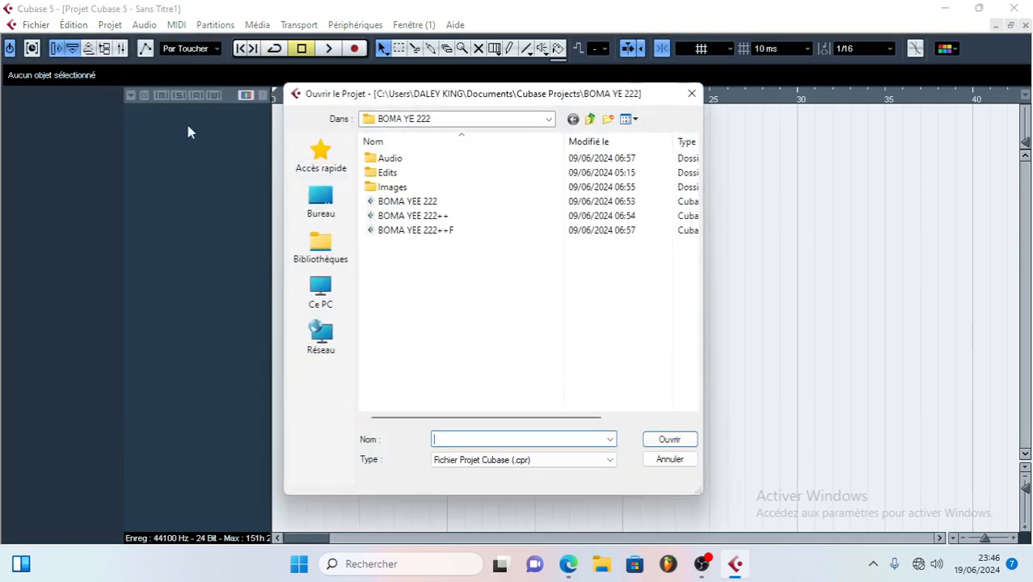
pyautogui.click(417, 202)
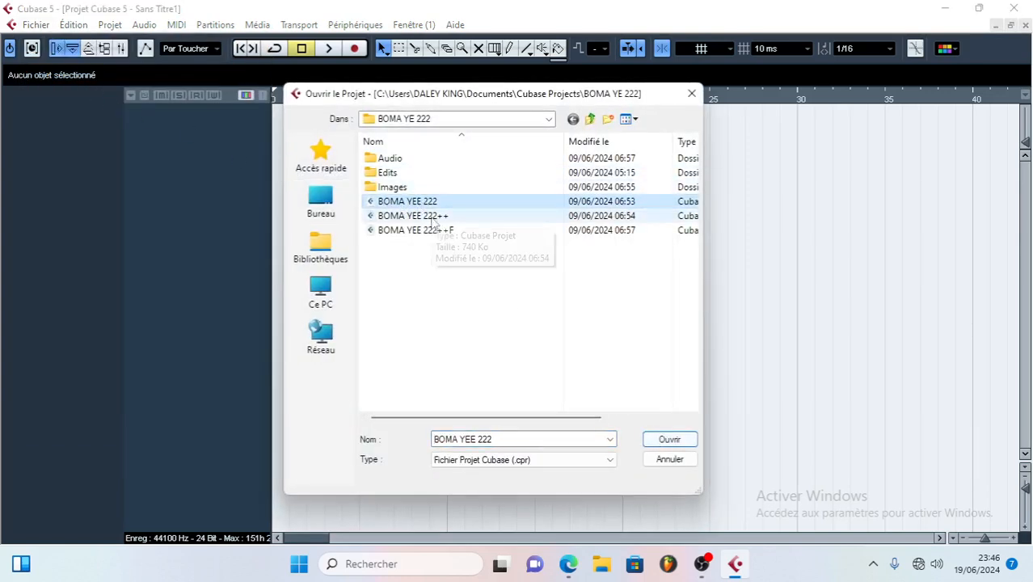
pyautogui.click(670, 439)
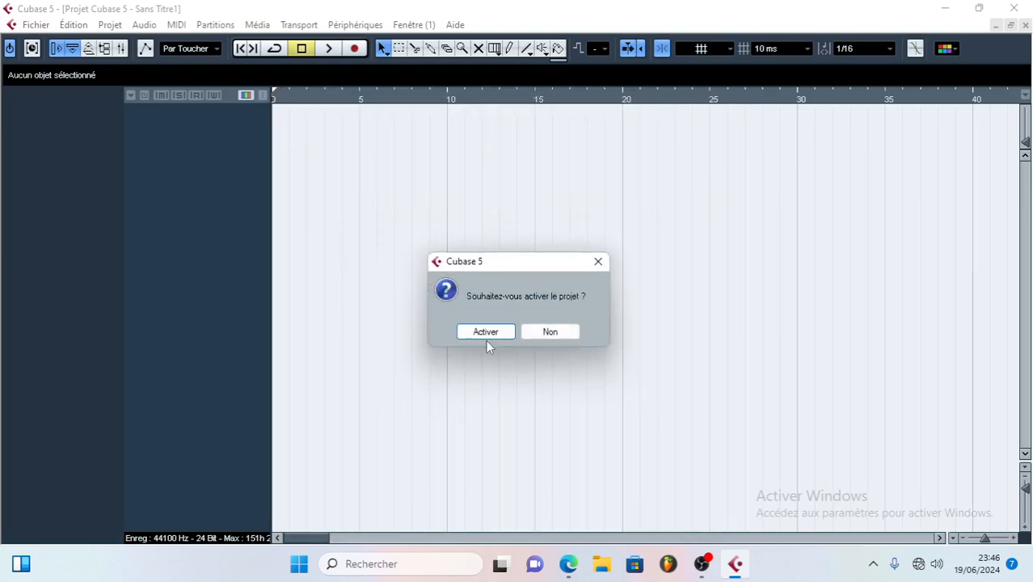
pyautogui.click(486, 333)
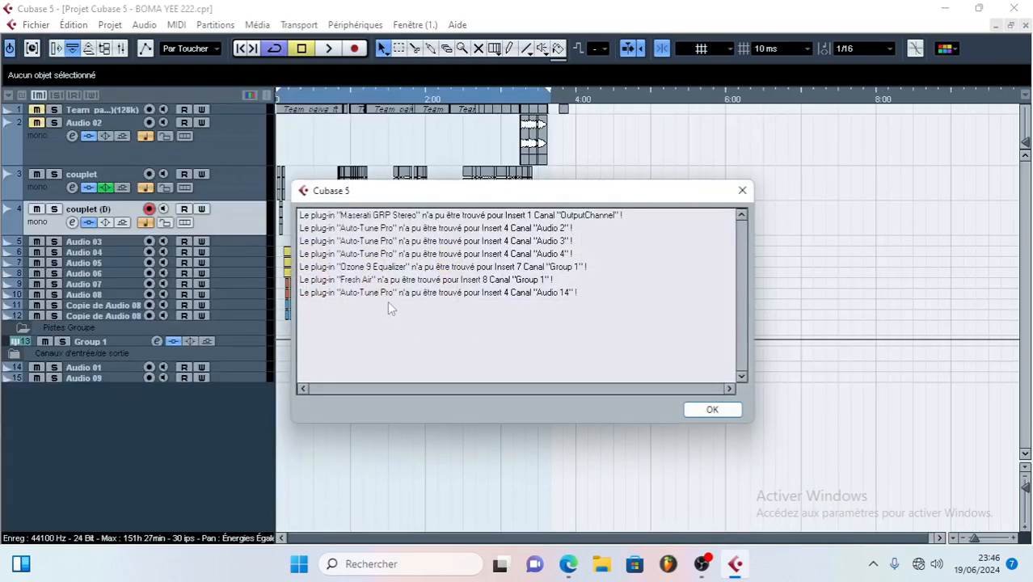
pyautogui.click(712, 409)
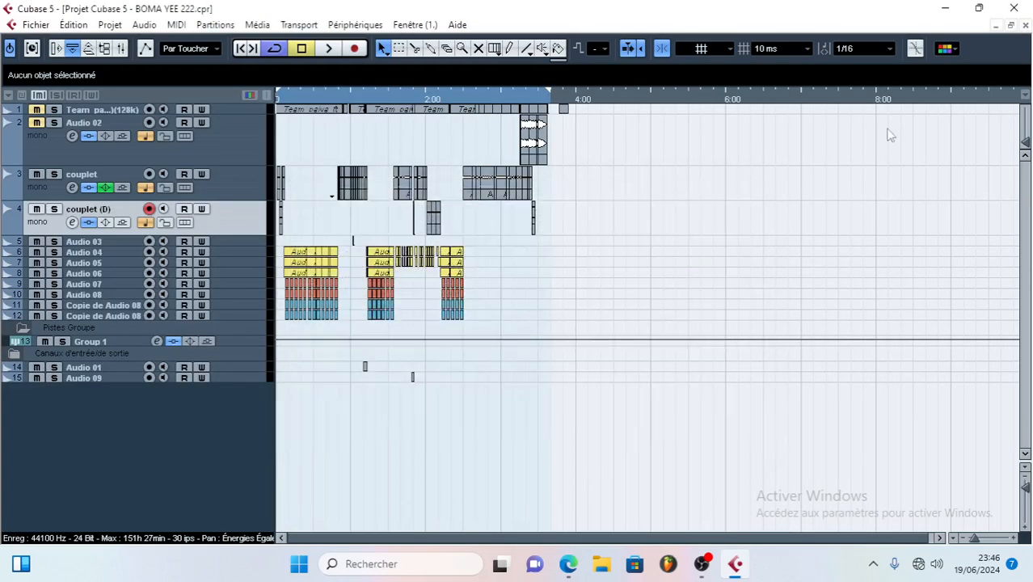
pyautogui.click(1025, 26)
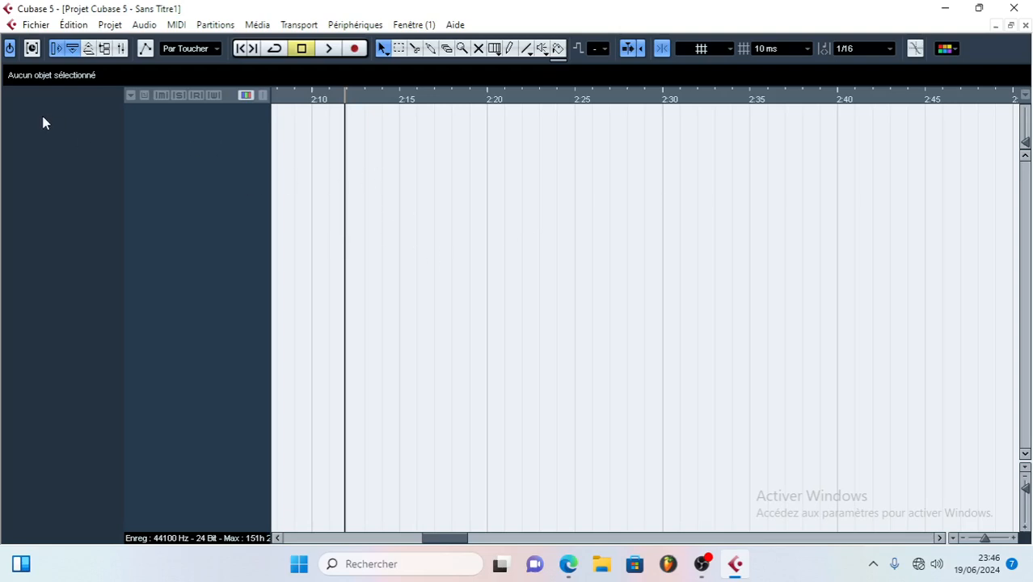
# Start saving the untitled project under the name TIIT+1 in the TITI folder, and cancel the save
pyautogui.click(24, 24)
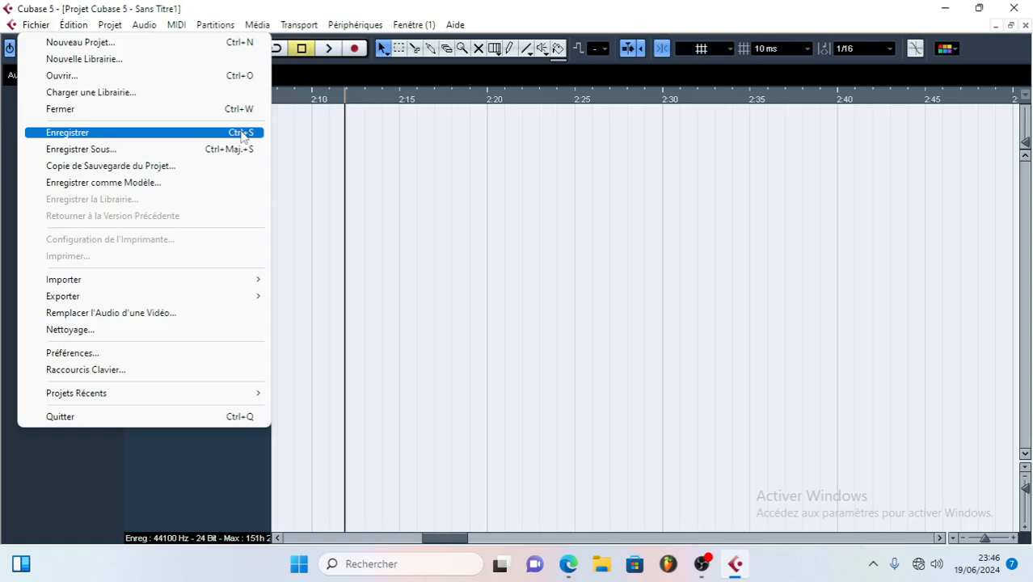
pyautogui.click(58, 153)
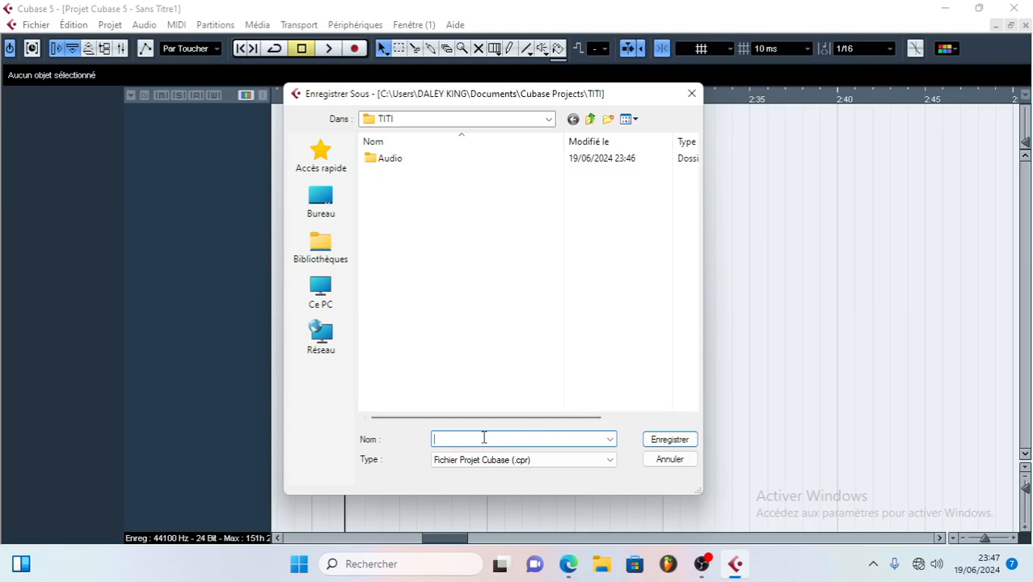
pyautogui.write('TIIT+1')
pyautogui.click(669, 459)
# Import the loops 126 WAV file from the desktop into the project as audio
pyautogui.click(36, 25)
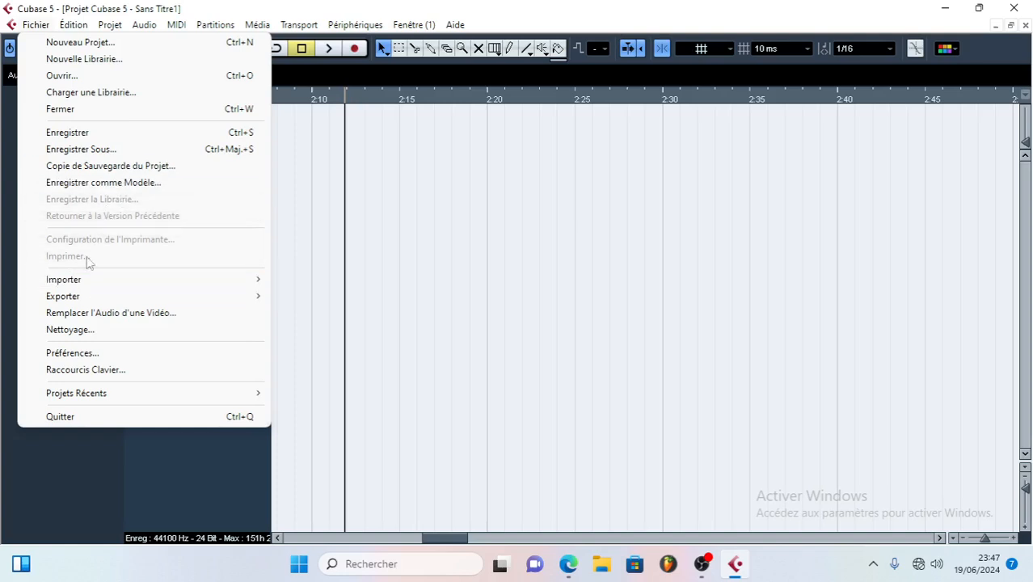
pyautogui.moveTo(148, 280)
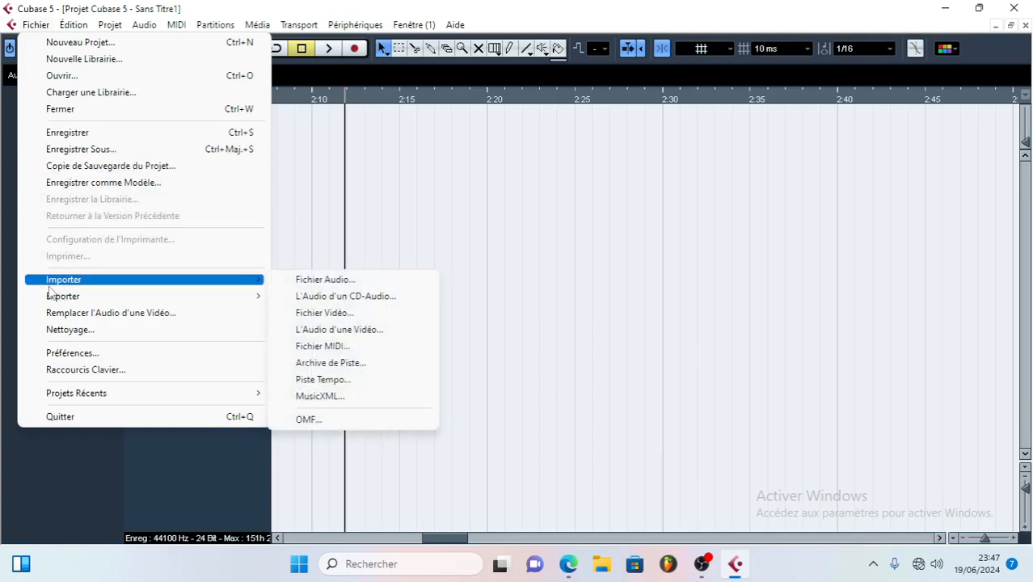
pyautogui.click(321, 283)
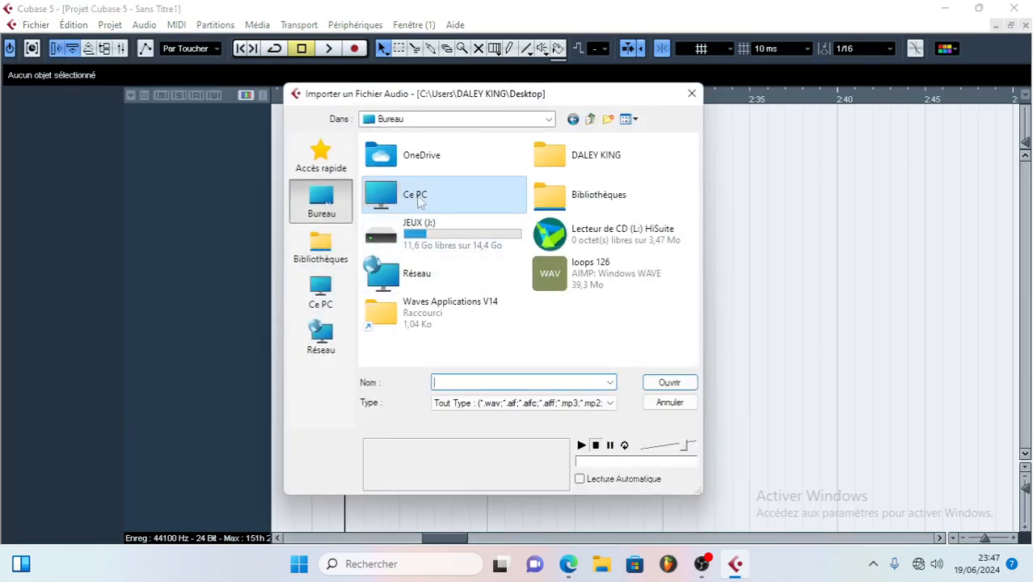
pyautogui.click(584, 279)
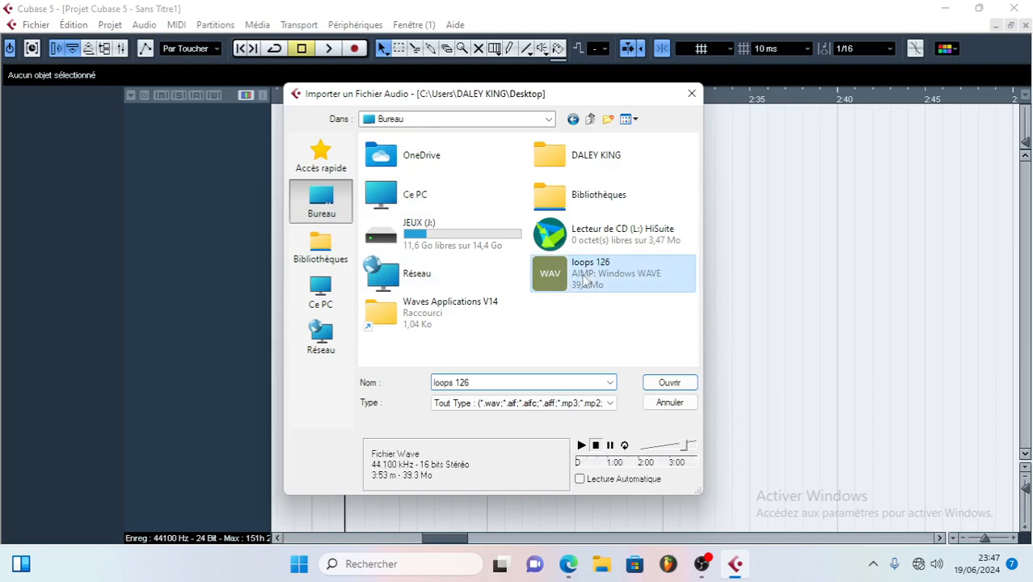
pyautogui.click(667, 383)
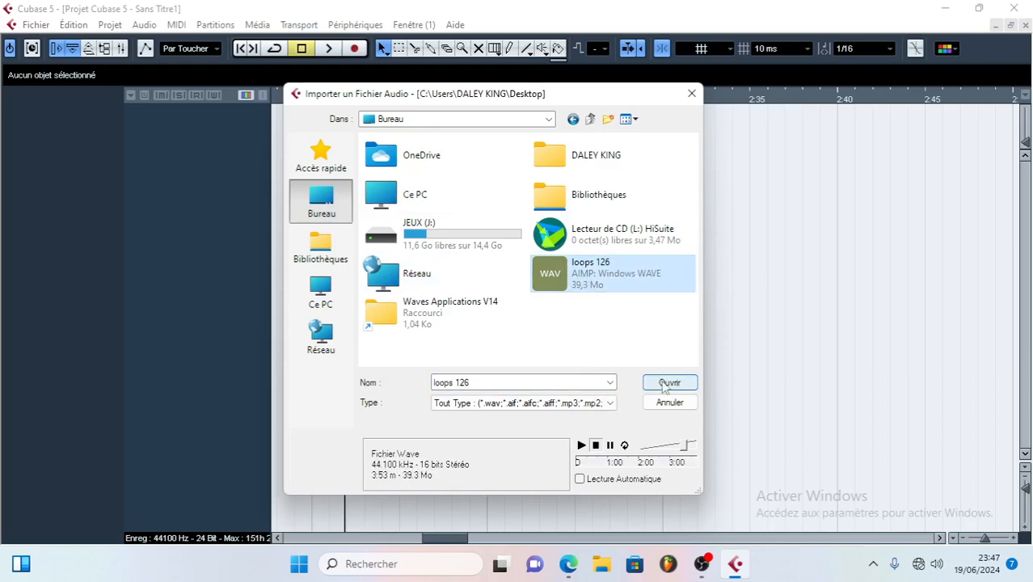
pyautogui.click(406, 290)
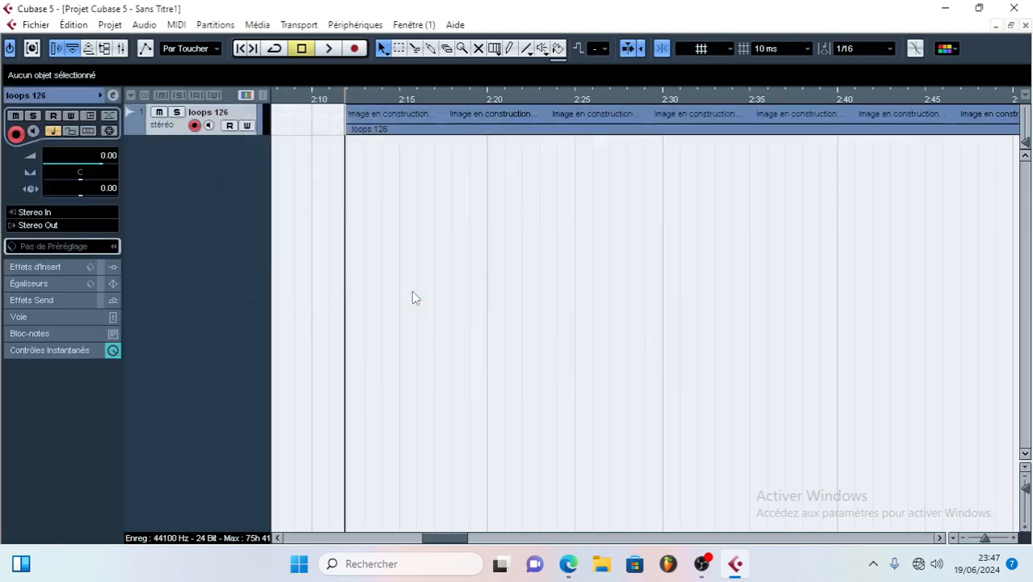
# Play a short part of the loops 126 clip, stop playback, and move the clip to start at 0:01:55.760
pyautogui.click(336, 119)
pyautogui.moveTo(336, 118); pyautogui.dragTo(335, 118)
pyautogui.click(328, 48)
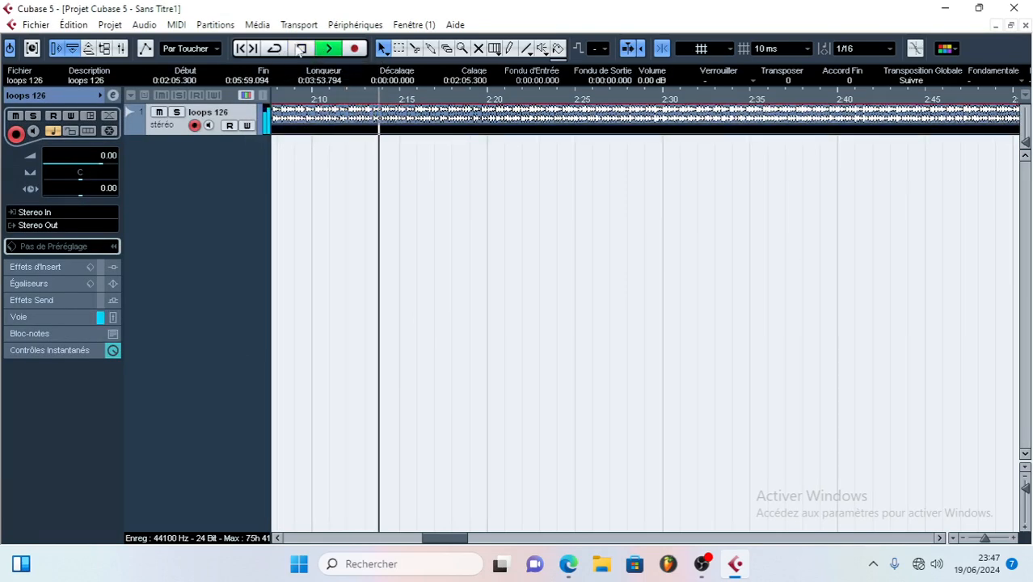
pyautogui.click(299, 49)
pyautogui.hscroll(-4, 329, 116)
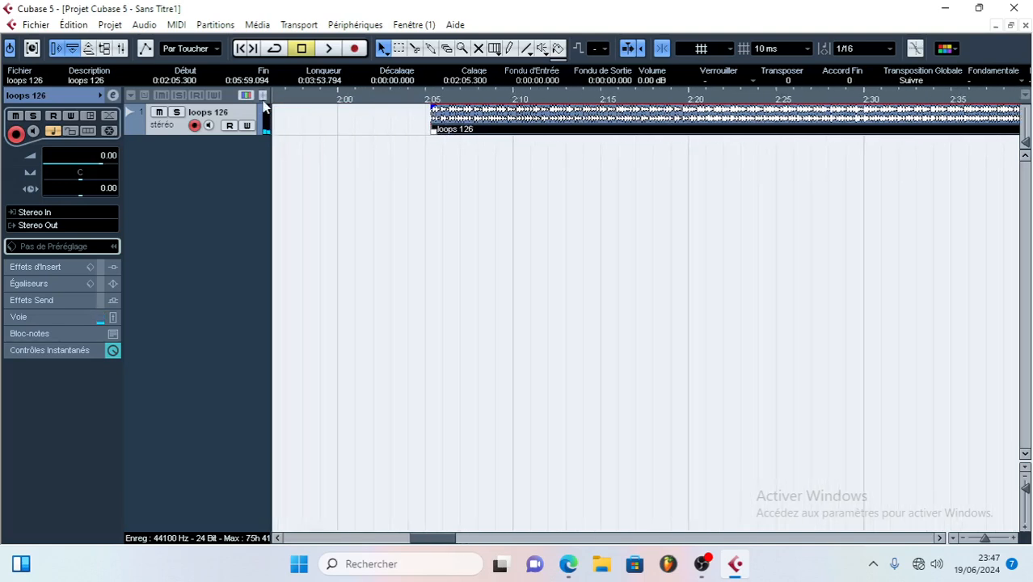
pyautogui.moveTo(489, 127); pyautogui.dragTo(321, 127)
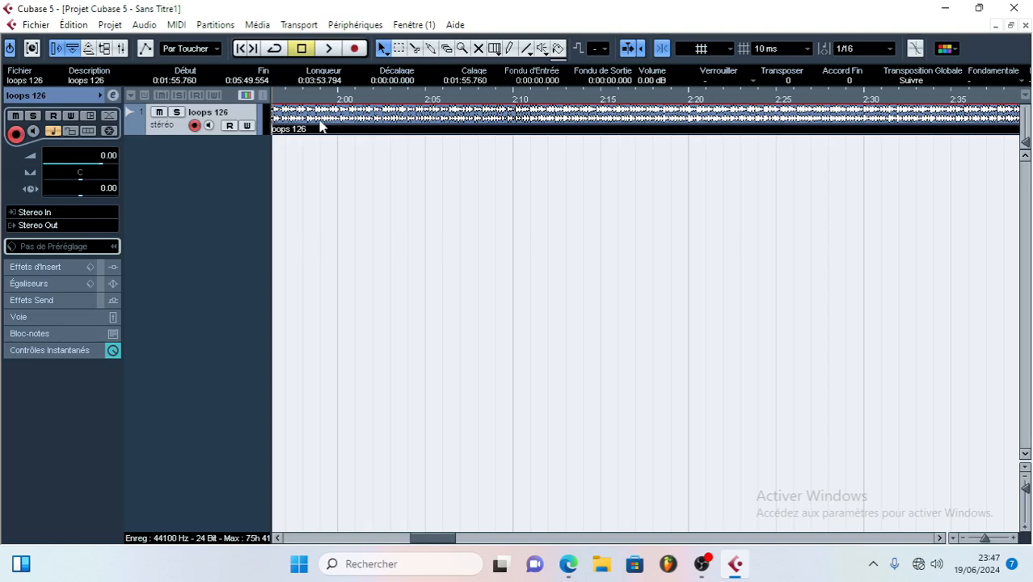
# Bring up the audio CD import window and close it without importing anything
pyautogui.click(36, 24)
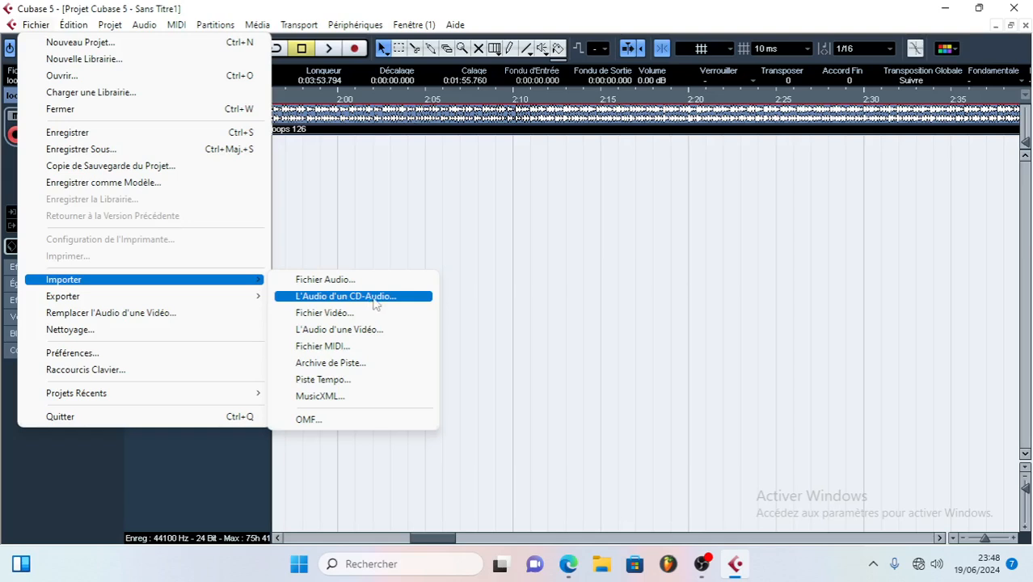
pyautogui.click(376, 297)
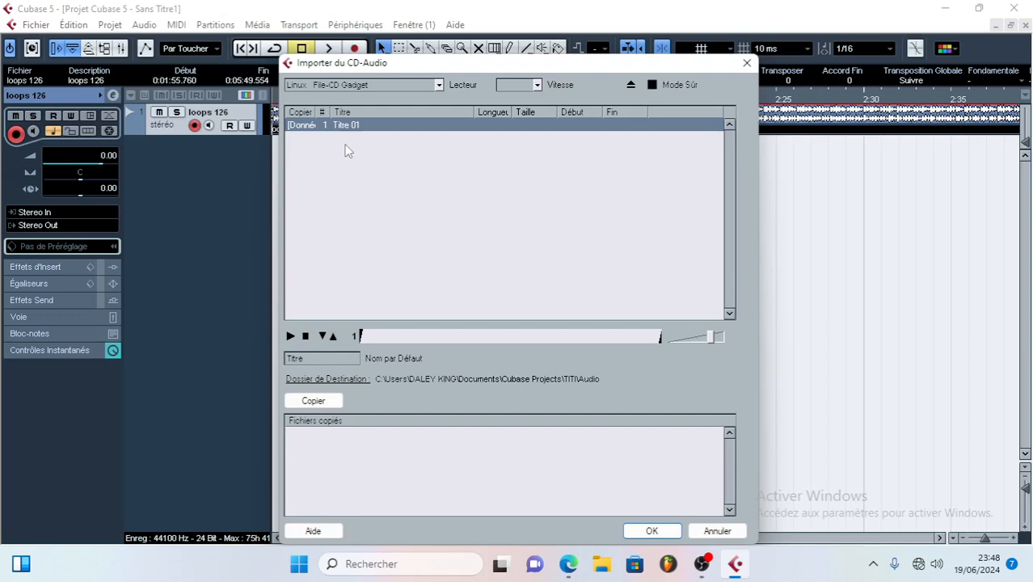
pyautogui.click(716, 529)
# Start a video file import, select the How-to-Convert-Ps2-Iso-Games video, and cancel the import
pyautogui.click(35, 24)
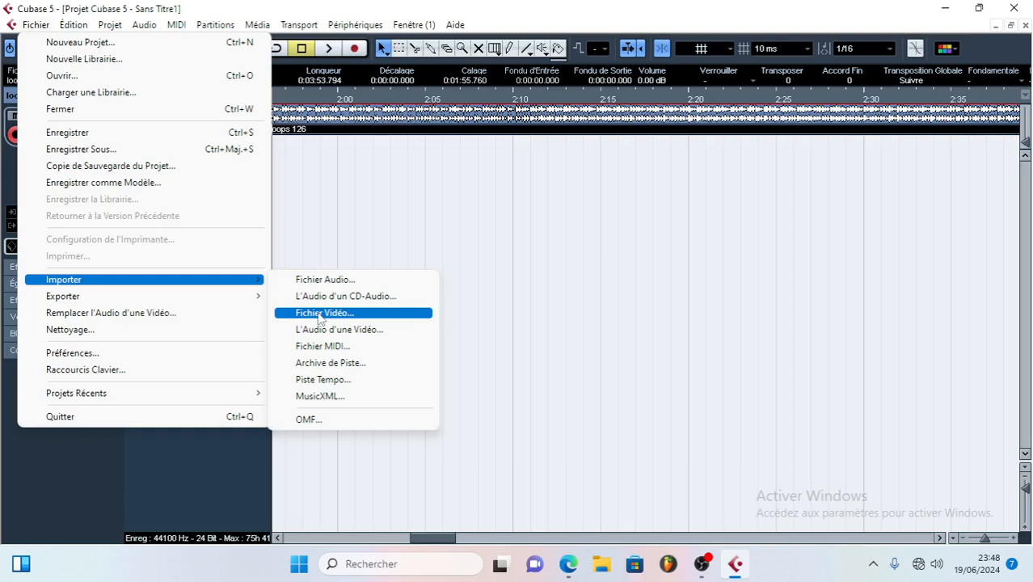
pyautogui.click(321, 318)
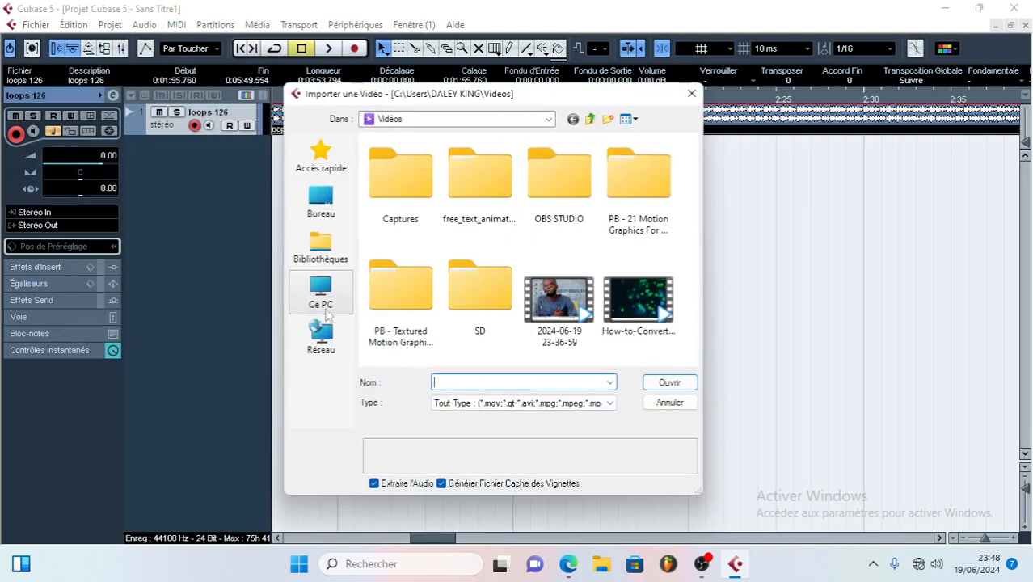
pyautogui.click(570, 297)
pyautogui.click(645, 309)
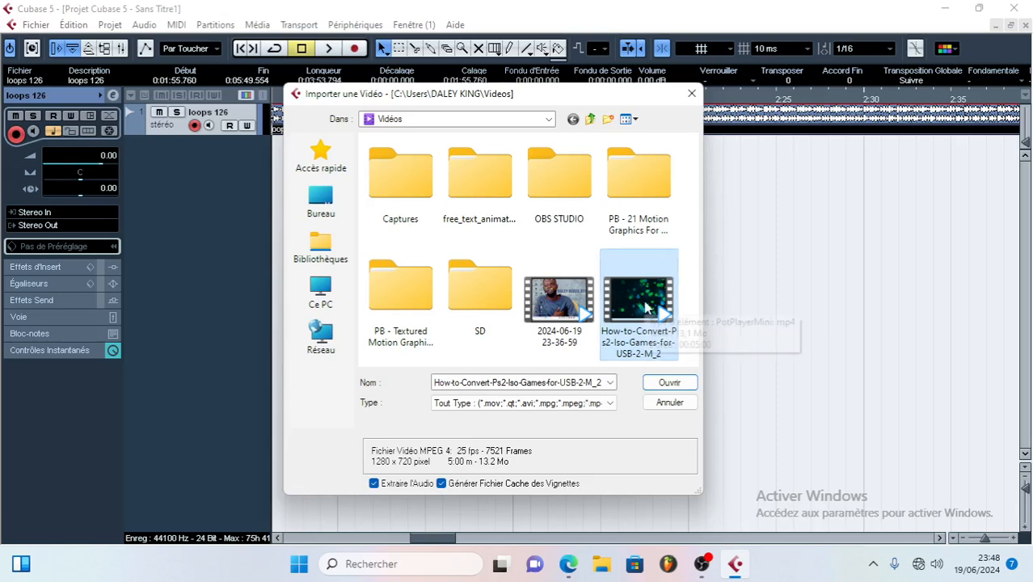
pyautogui.click(670, 404)
# Review the file types offered for import, and move the loops 126 clip to start at 0:01:53.000
pyautogui.click(36, 25)
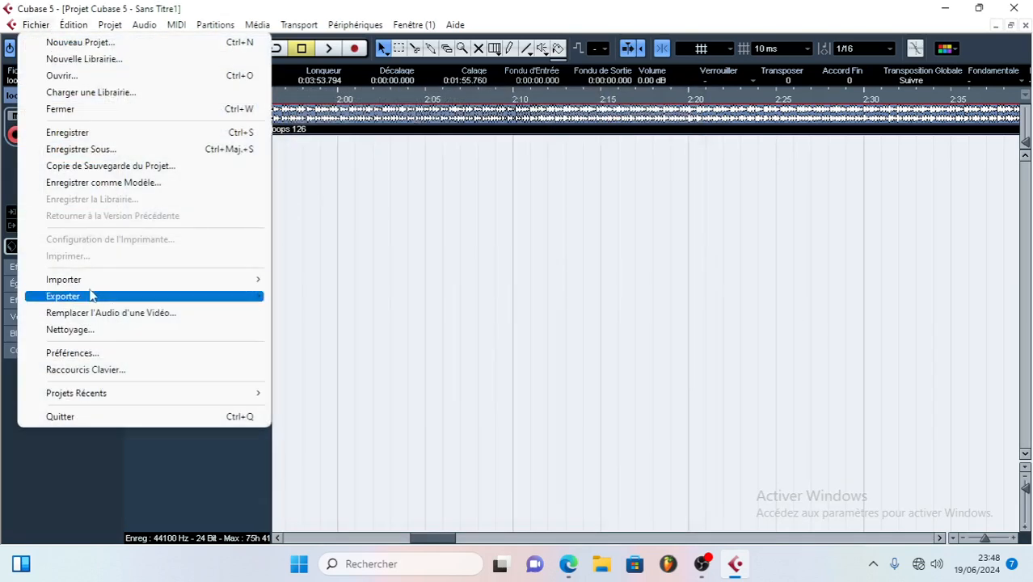
pyautogui.moveTo(176, 281)
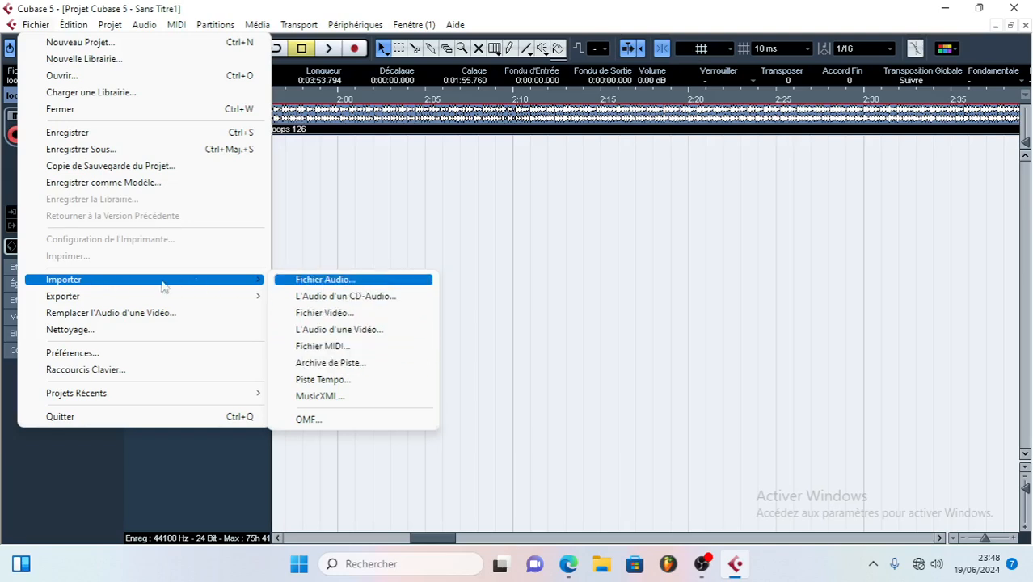
pyautogui.moveTo(259, 280)
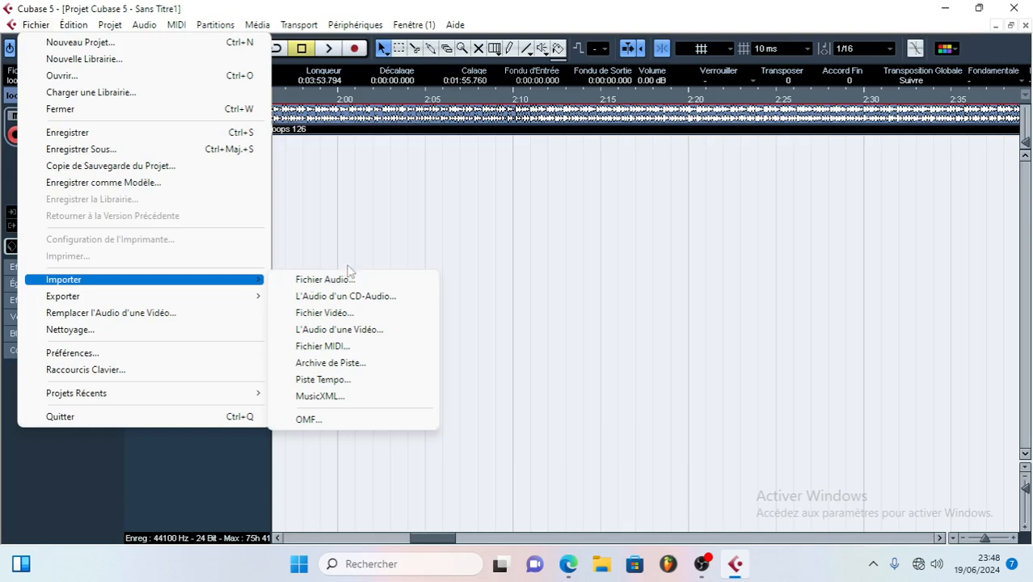
pyautogui.click(435, 201)
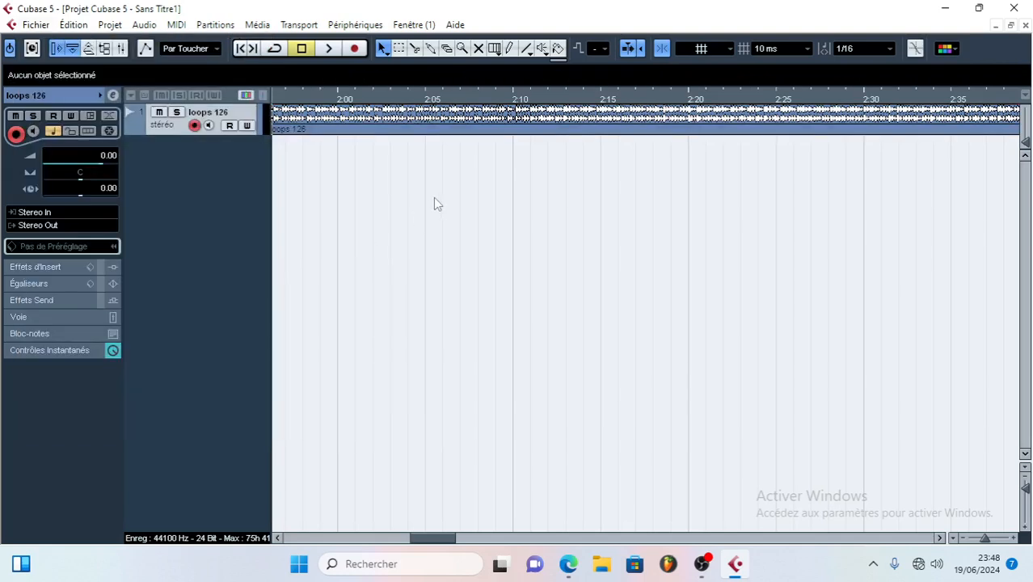
pyautogui.moveTo(362, 124); pyautogui.dragTo(289, 125)
pyautogui.click(34, 23)
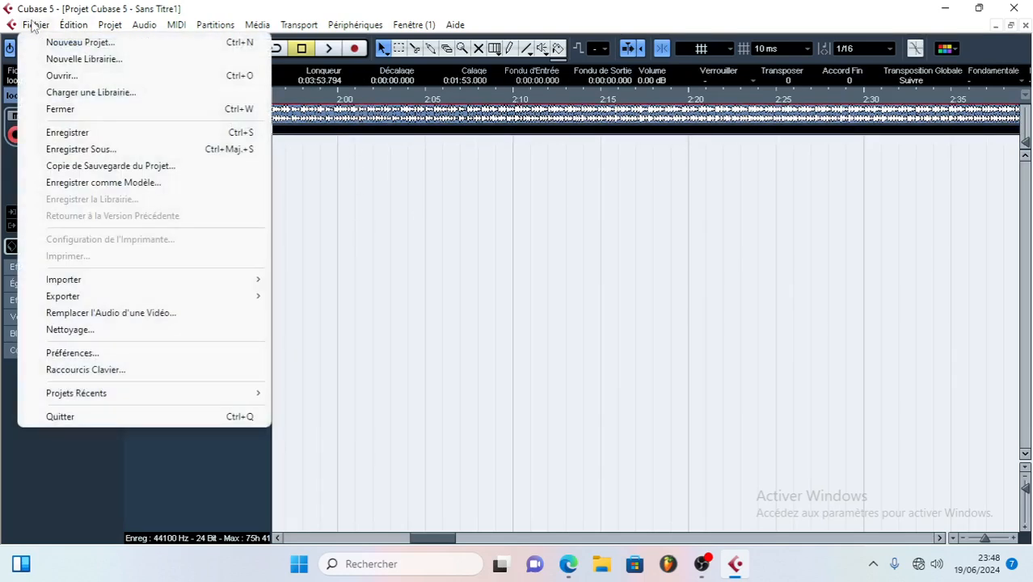
pyautogui.moveTo(226, 279)
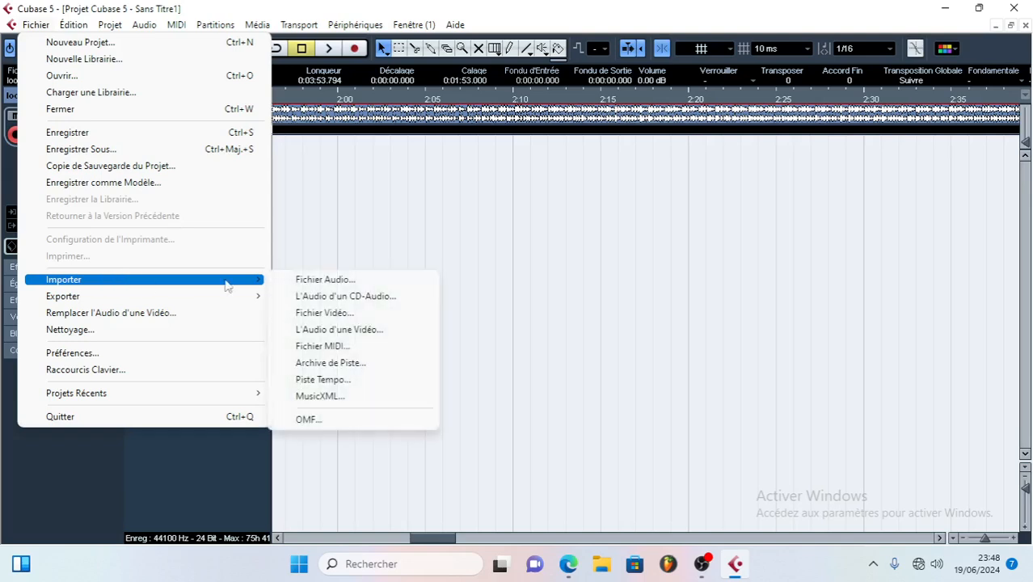
pyautogui.click(535, 262)
# Bring the desktop's loops 126 file straight into the project as a new version on a second track, and undo that import
pyautogui.moveTo(799, 7); pyautogui.dragTo(511, 71)
pyautogui.moveTo(999, 29); pyautogui.dragTo(369, 297)
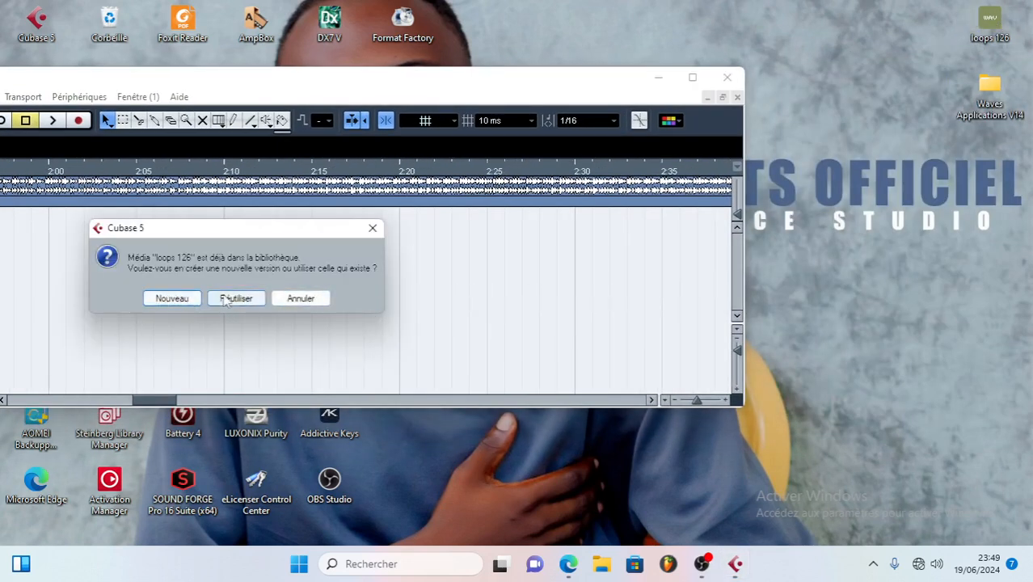
pyautogui.click(187, 301)
pyautogui.click(405, 290)
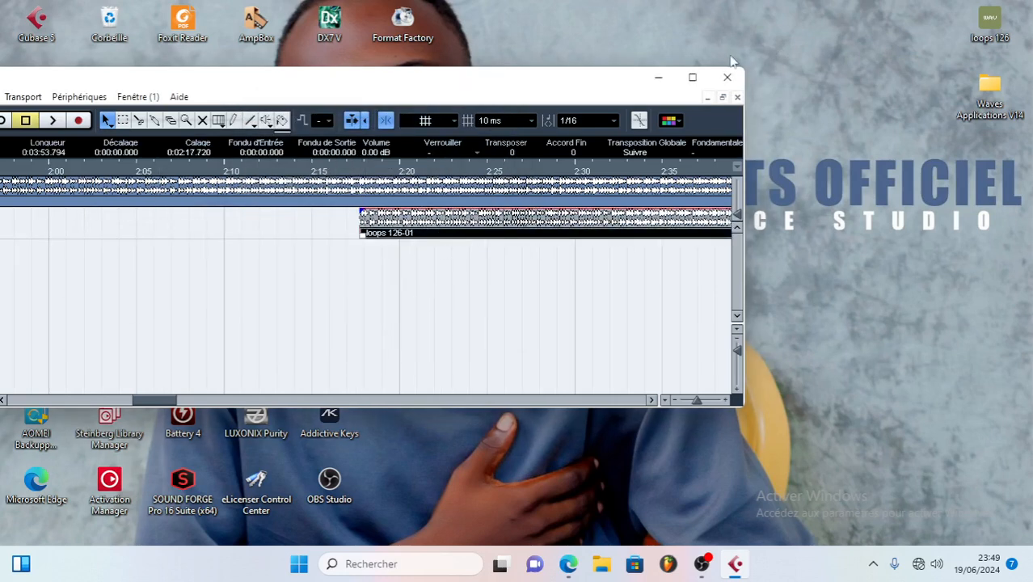
pyautogui.click(692, 77)
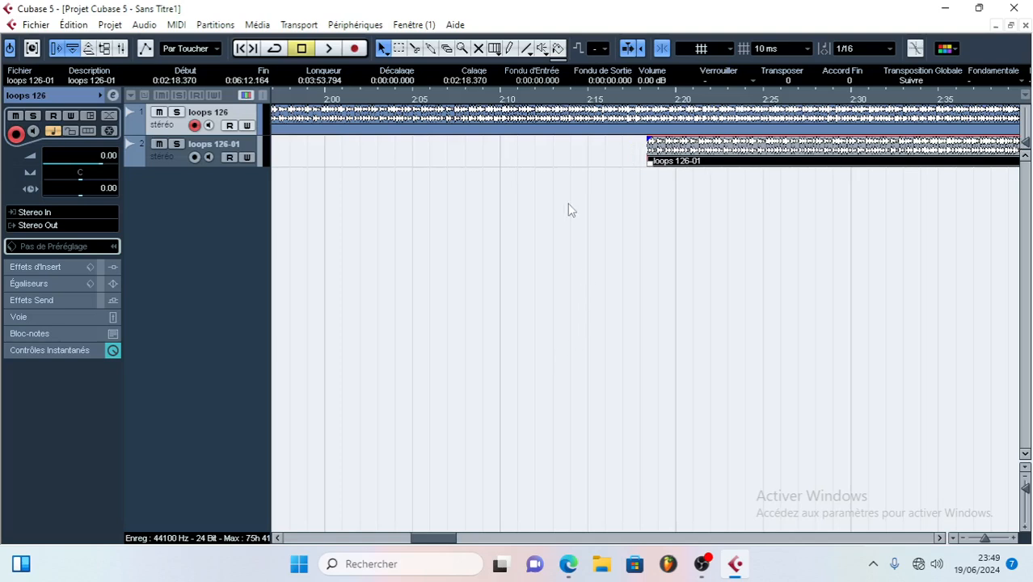
pyautogui.hotkey('ctrl', 'z')
# Move the loops 126 clip to start at 0:01:51.620
pyautogui.click(356, 120)
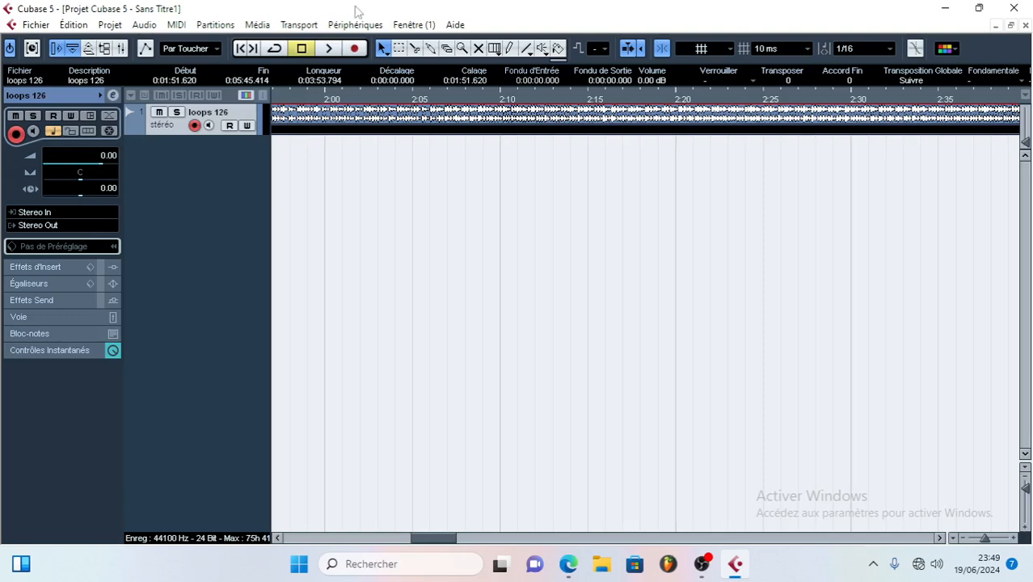
# Add 11 mono audio tracks below loops 126, and increase the Audio 02 track's height to show more of its controls
pyautogui.rightClick(191, 174)
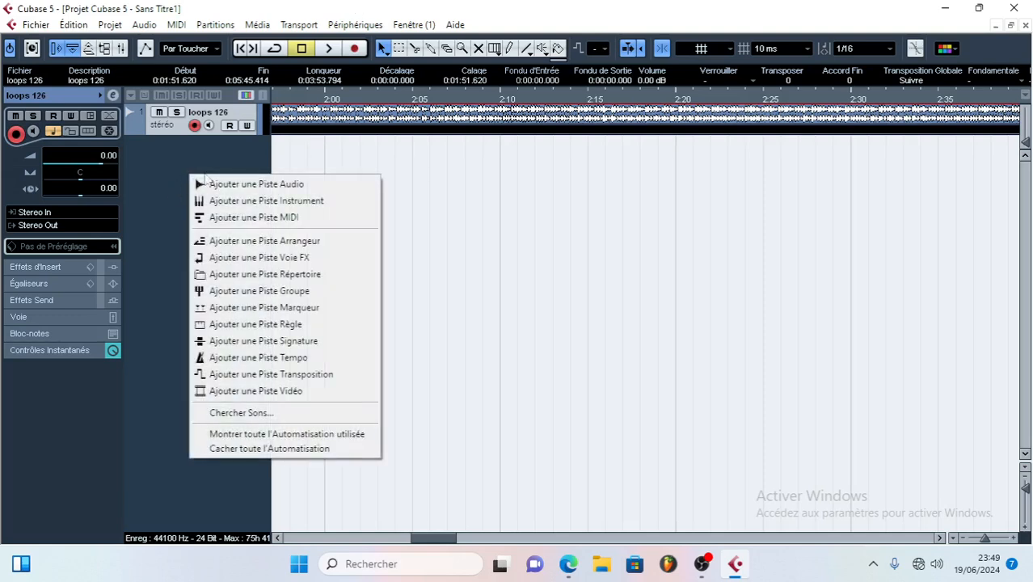
pyautogui.click(253, 186)
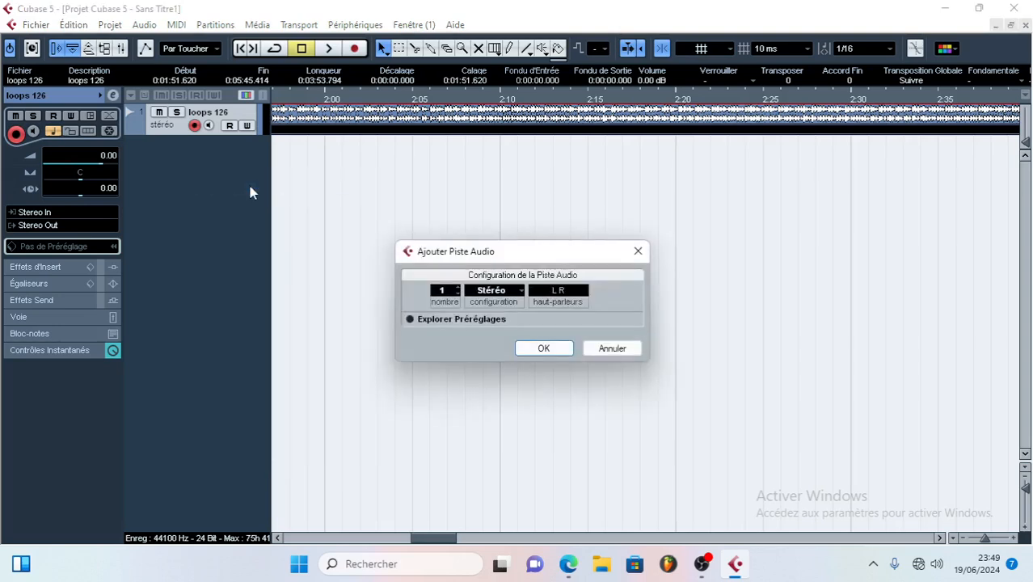
pyautogui.click(491, 290)
pyautogui.click(498, 308)
pyautogui.click(450, 291)
pyautogui.write('11')
pyautogui.click(540, 348)
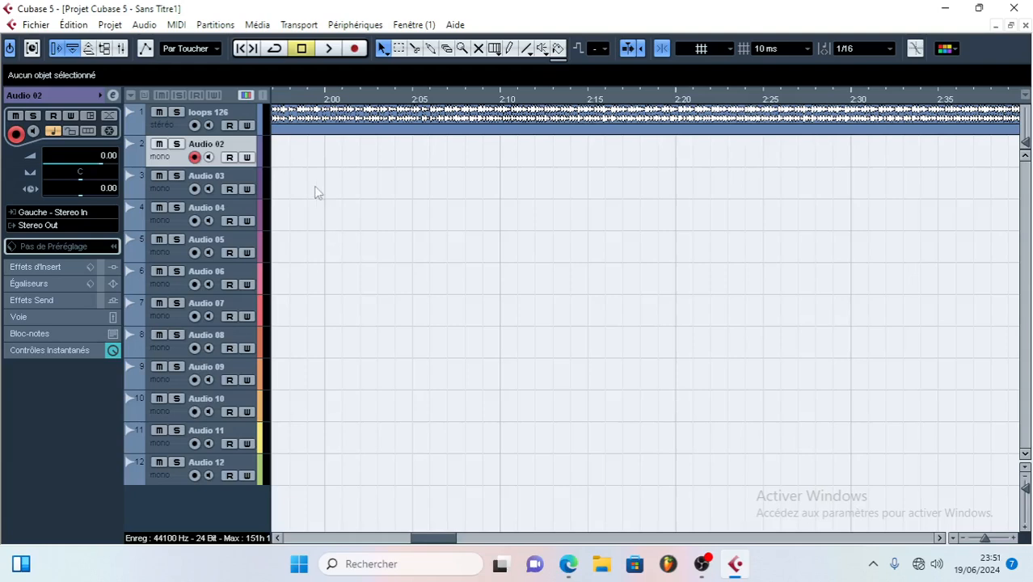
pyautogui.moveTo(255, 165); pyautogui.dragTo(255, 192)
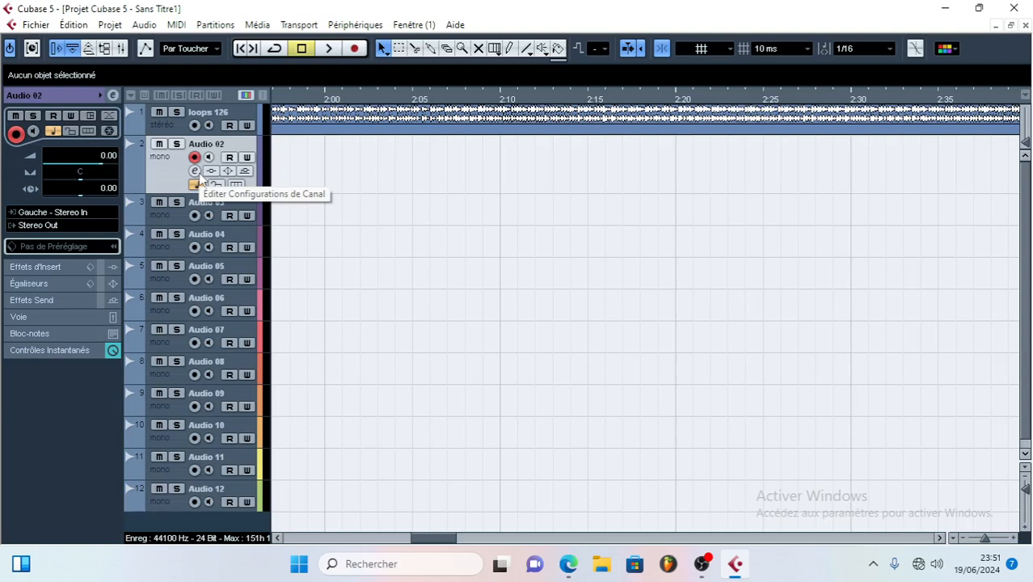
# Add one stereo group track below the audio tracks
pyautogui.scroll(-1, 210, 159)
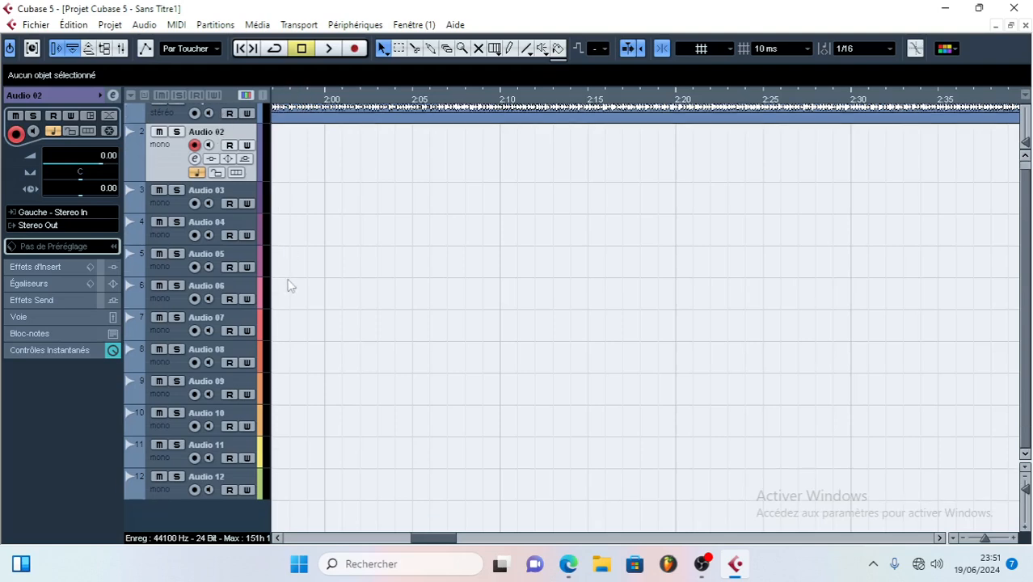
pyautogui.rightClick(194, 518)
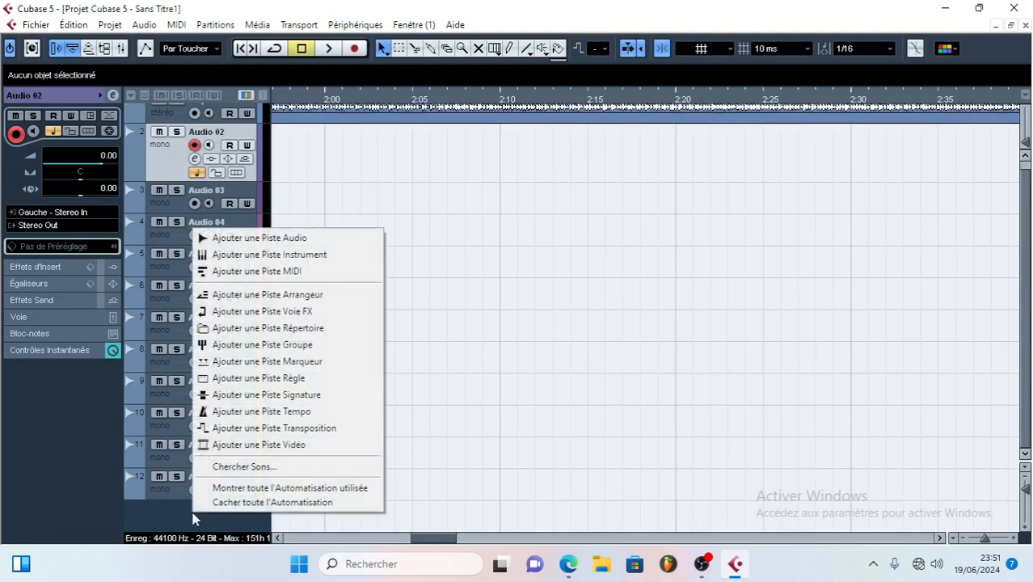
pyautogui.click(286, 350)
pyautogui.click(503, 294)
pyautogui.click(509, 323)
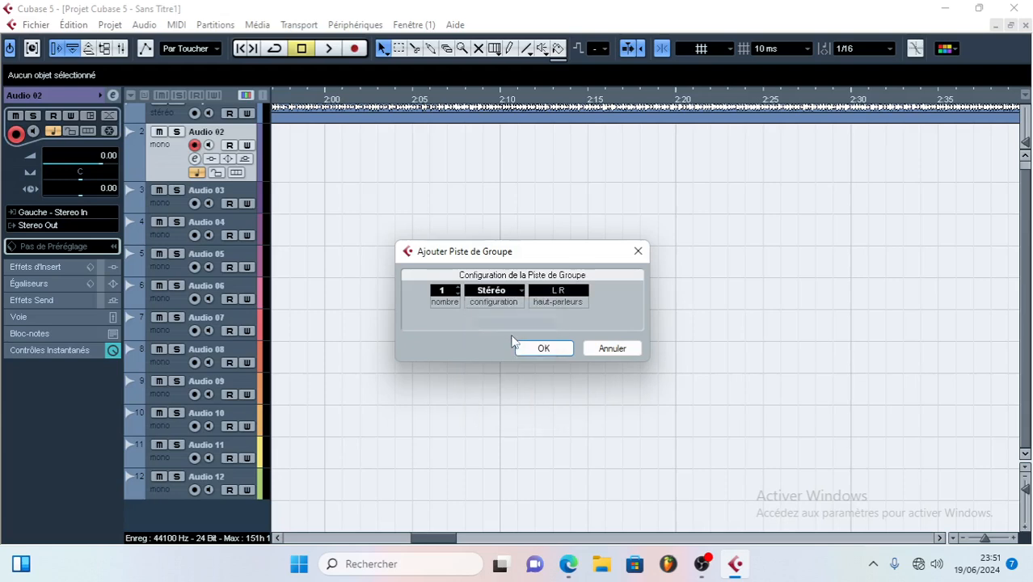
pyautogui.click(540, 347)
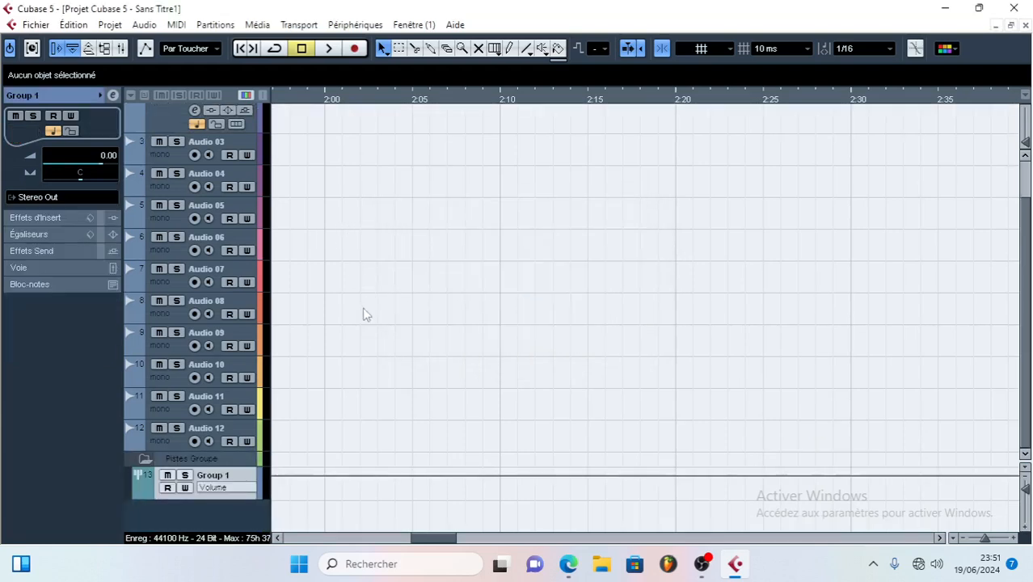
# Open the channel settings of Audio 02, view the plug-in choices for its first insert slot, and close the settings
pyautogui.scroll(2, 252, 302)
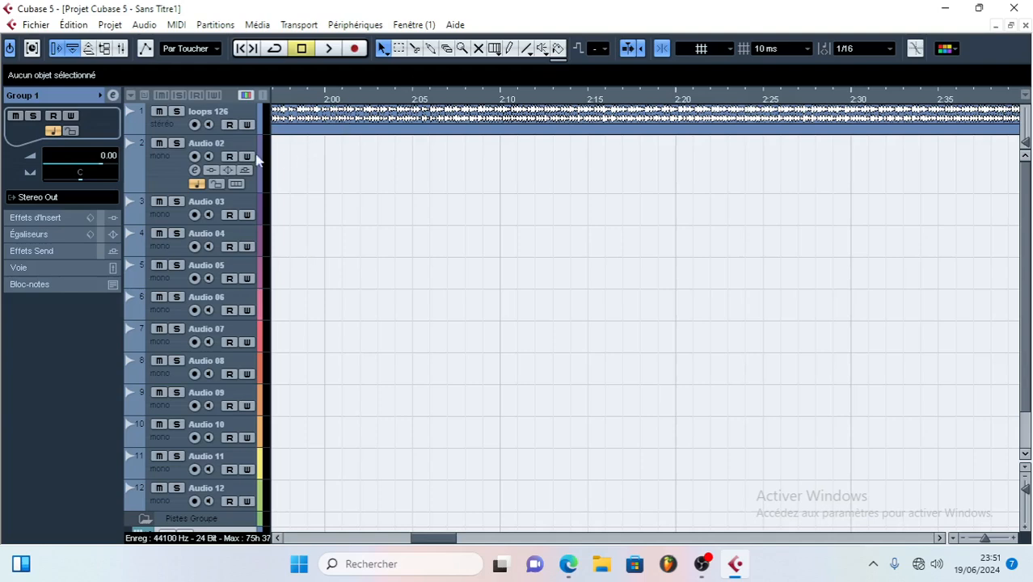
pyautogui.click(170, 184)
pyautogui.scroll(-2, 325, 179)
pyautogui.scroll(2, 325, 180)
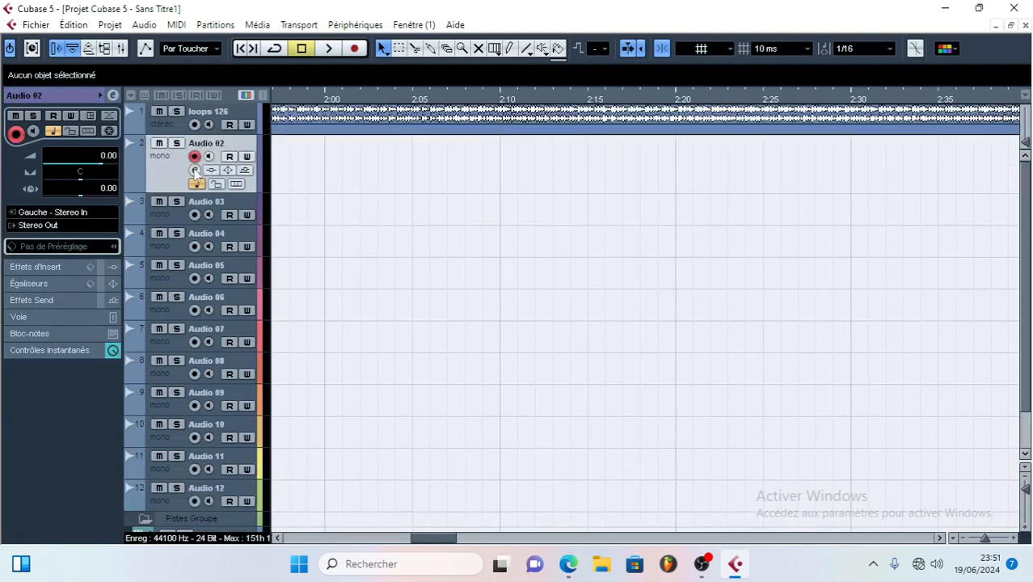
pyautogui.click(194, 170)
pyautogui.click(212, 209)
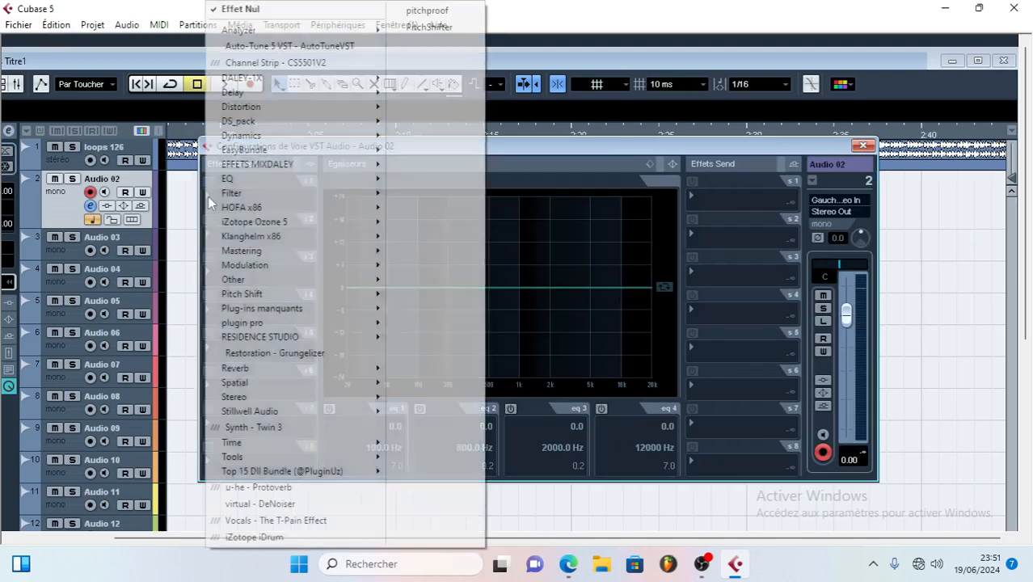
pyautogui.moveTo(327, 196)
pyautogui.click(862, 146)
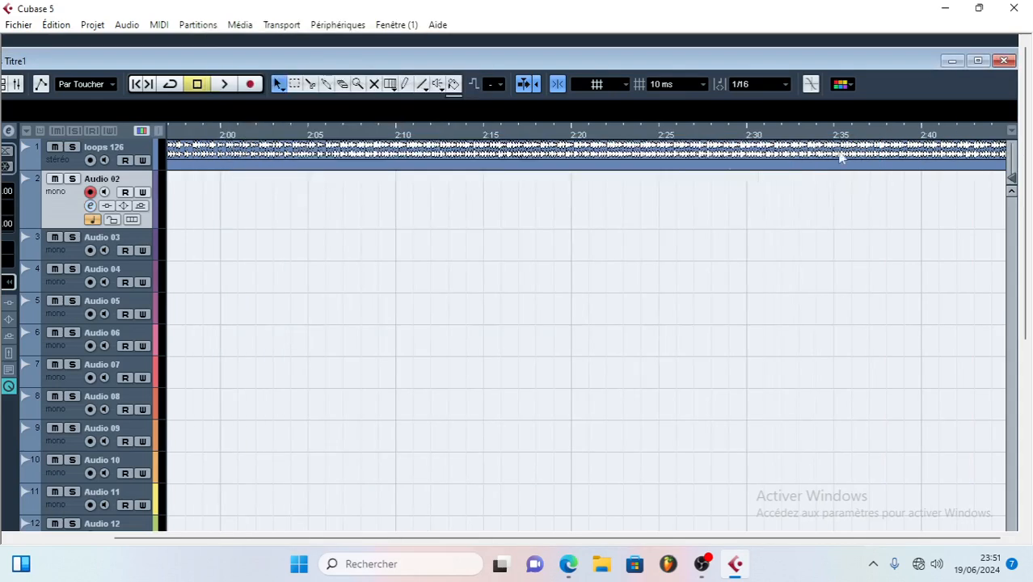
# Go through the individual audio tracks from Audio 03 to Audio 11, and maximize the project window
pyautogui.click(66, 255)
pyautogui.click(64, 280)
pyautogui.click(63, 312)
pyautogui.click(67, 375)
pyautogui.click(71, 353)
pyautogui.click(51, 415)
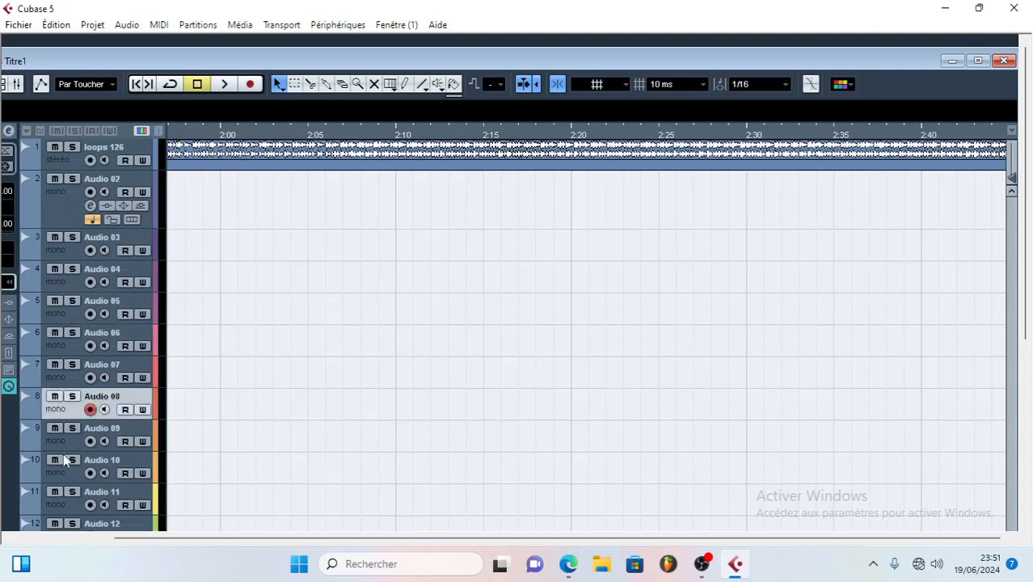
pyautogui.click(68, 475)
pyautogui.click(66, 447)
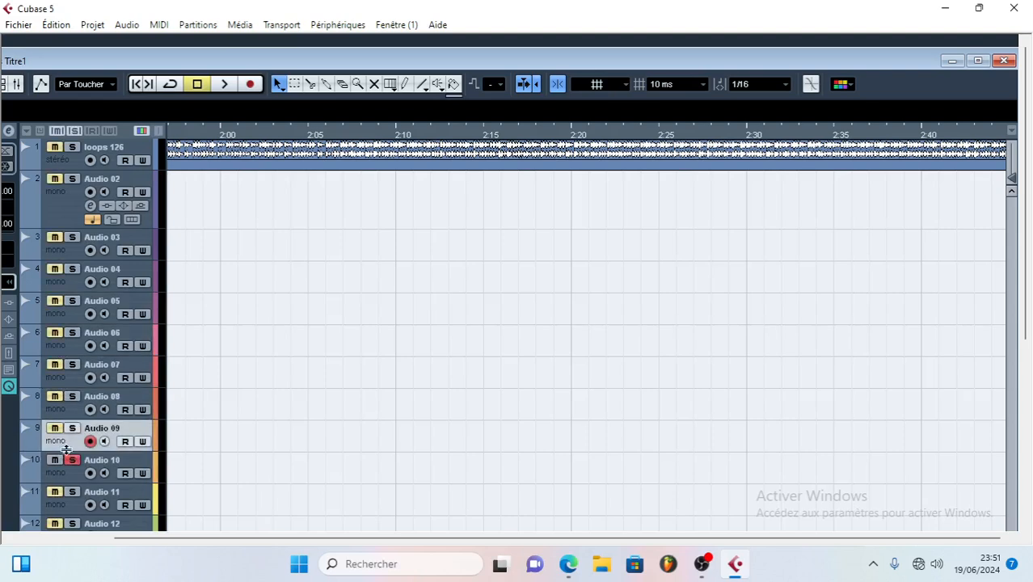
pyautogui.click(71, 501)
pyautogui.click(975, 62)
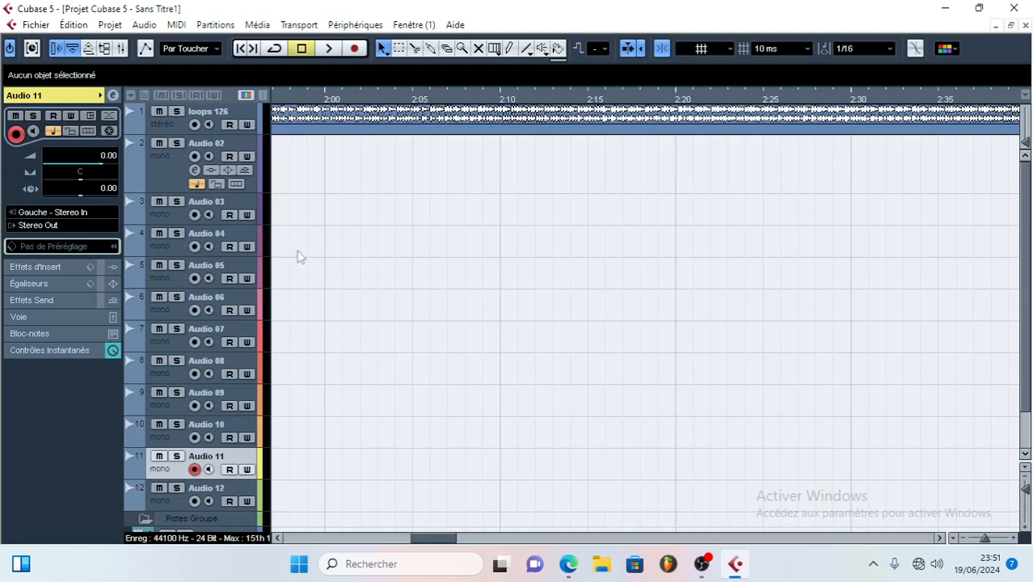
# Review the audio tracks Audio 02 to Audio 04 and the Group 1 track in the track list
pyautogui.scroll(-2, 315, 246)
pyautogui.scroll(2, 299, 215)
pyautogui.click(180, 187)
pyautogui.click(176, 216)
pyautogui.click(175, 252)
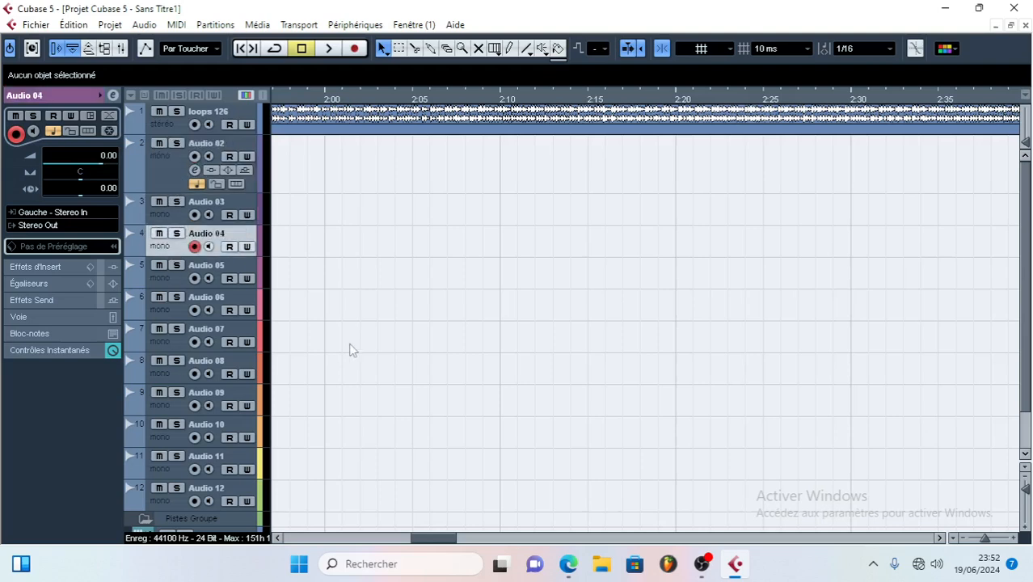
pyautogui.scroll(-2, 204, 416)
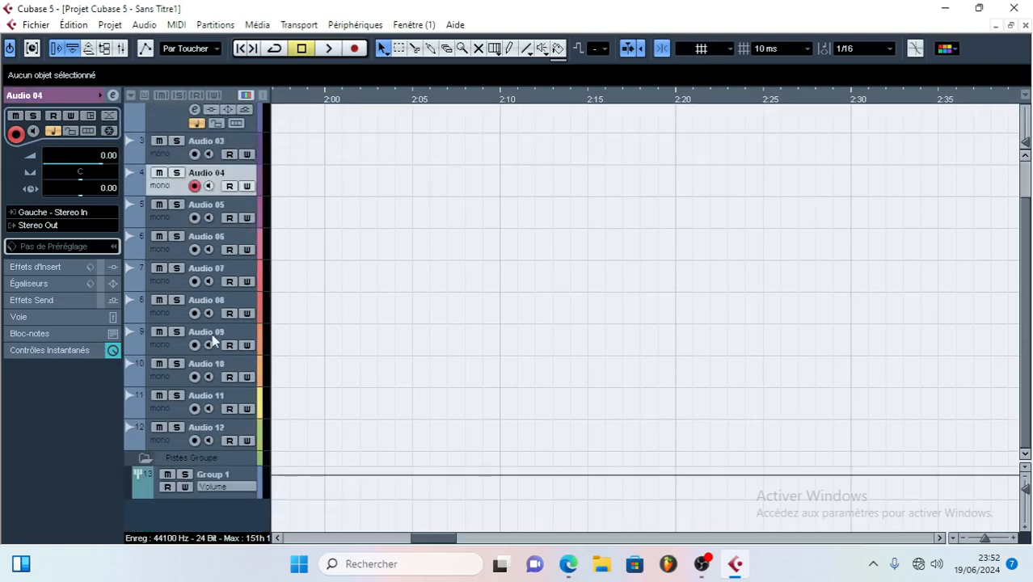
pyautogui.click(225, 476)
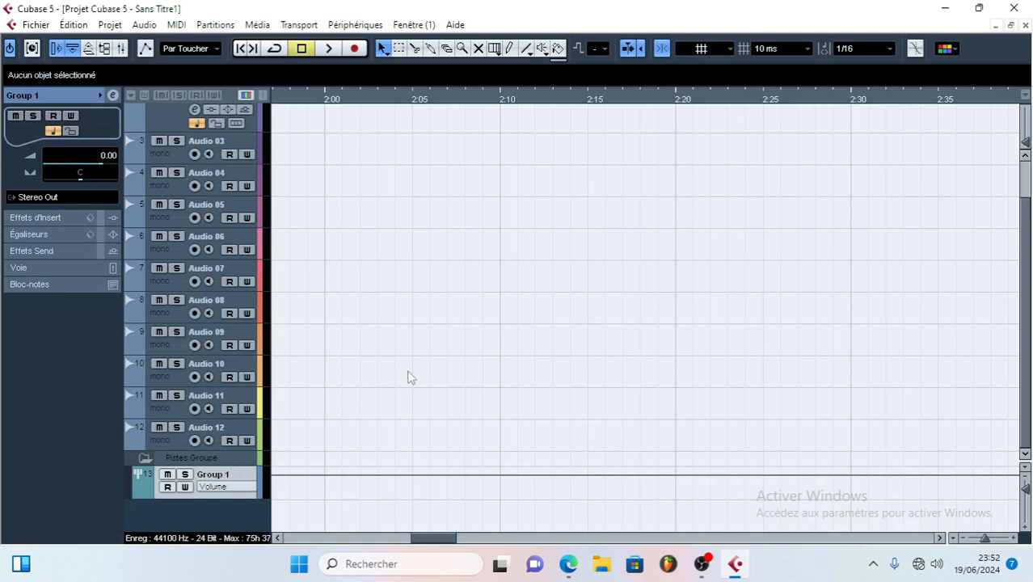
pyautogui.scroll(2, 409, 377)
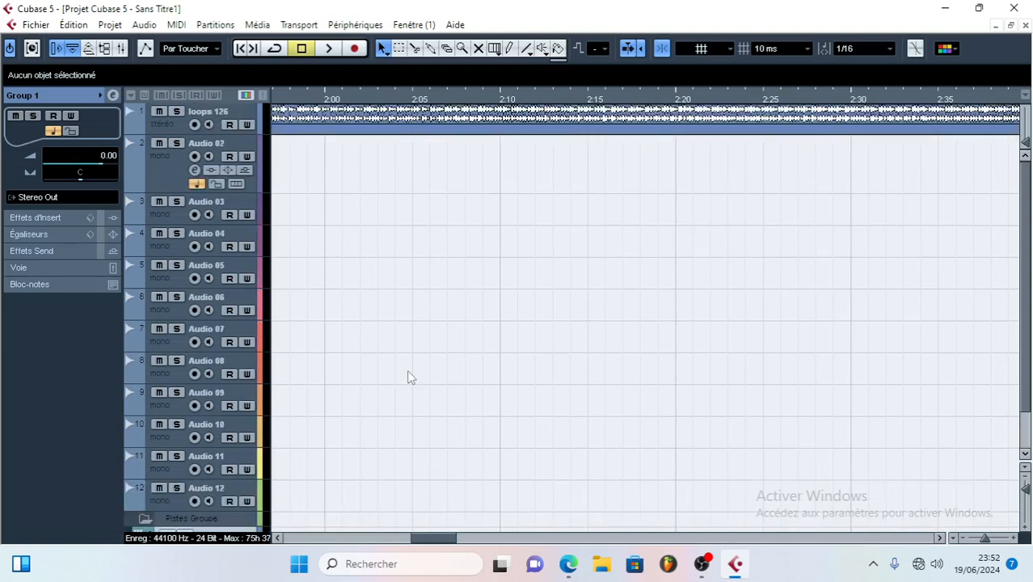
# Route the outputs of Audio 02, Audio 03, Audio 04, Audio 05 and Audio 06 to Group 1
pyautogui.click(167, 168)
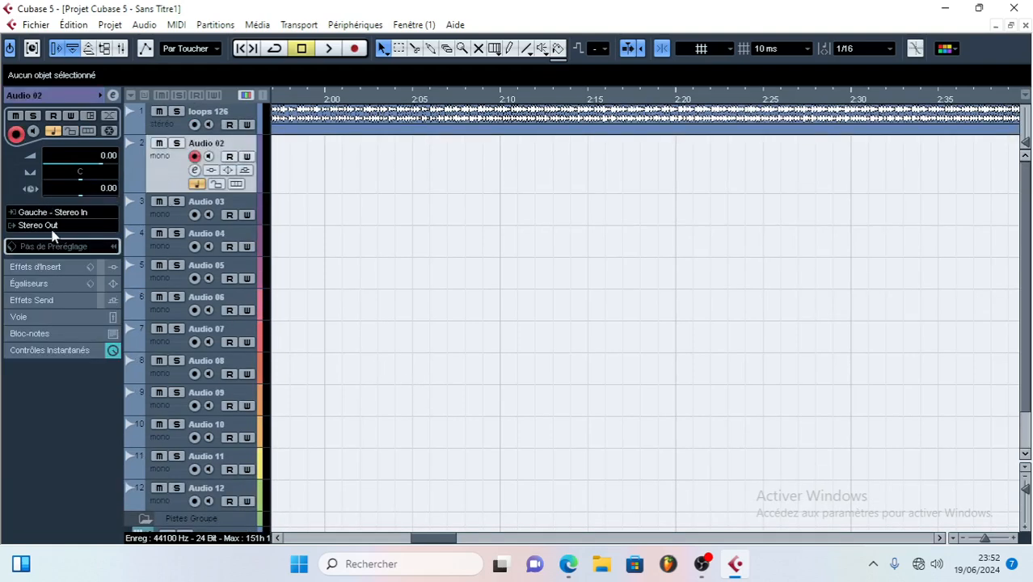
pyautogui.click(72, 228)
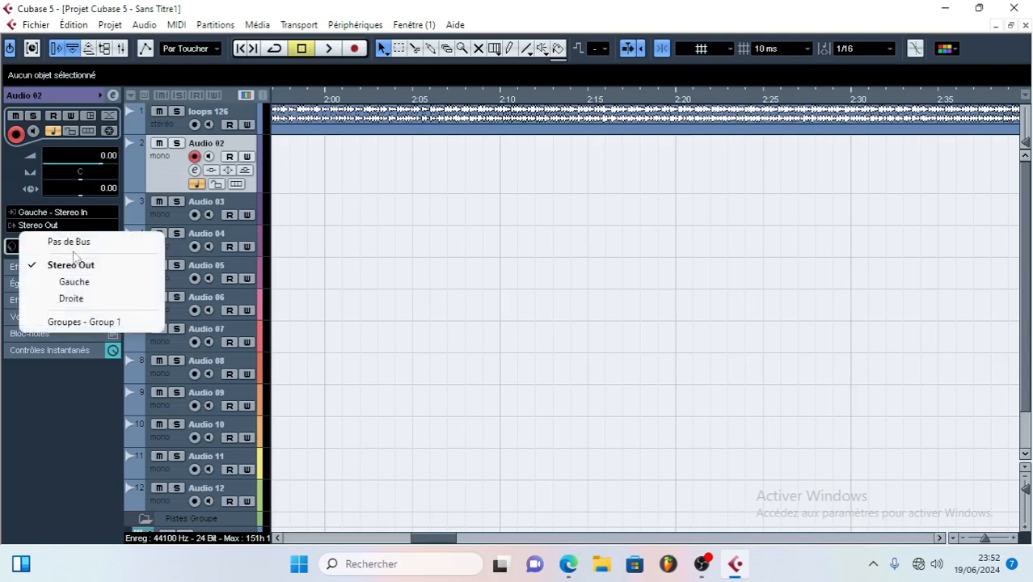
pyautogui.click(104, 323)
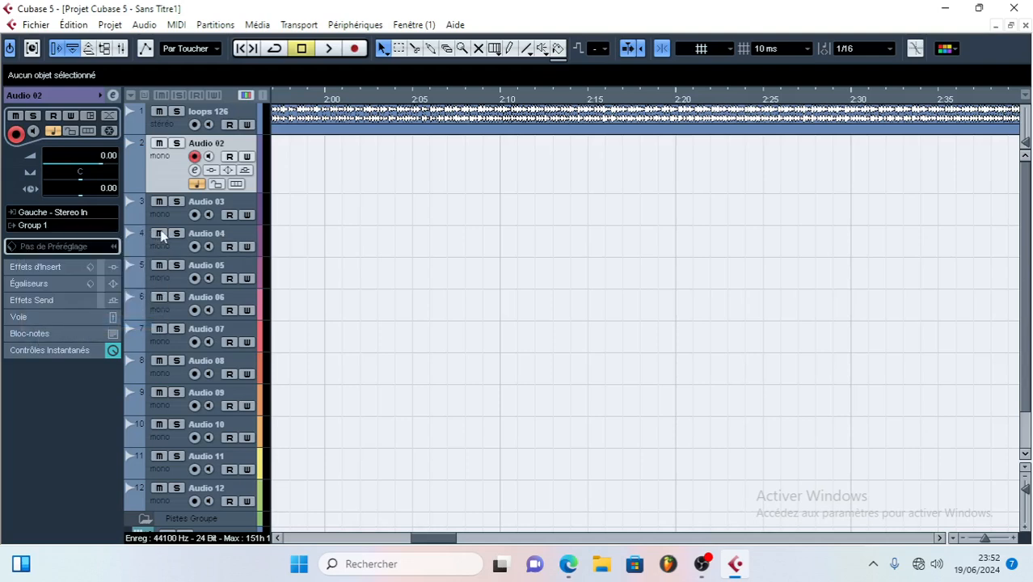
pyautogui.click(171, 225)
pyautogui.click(60, 227)
pyautogui.click(92, 320)
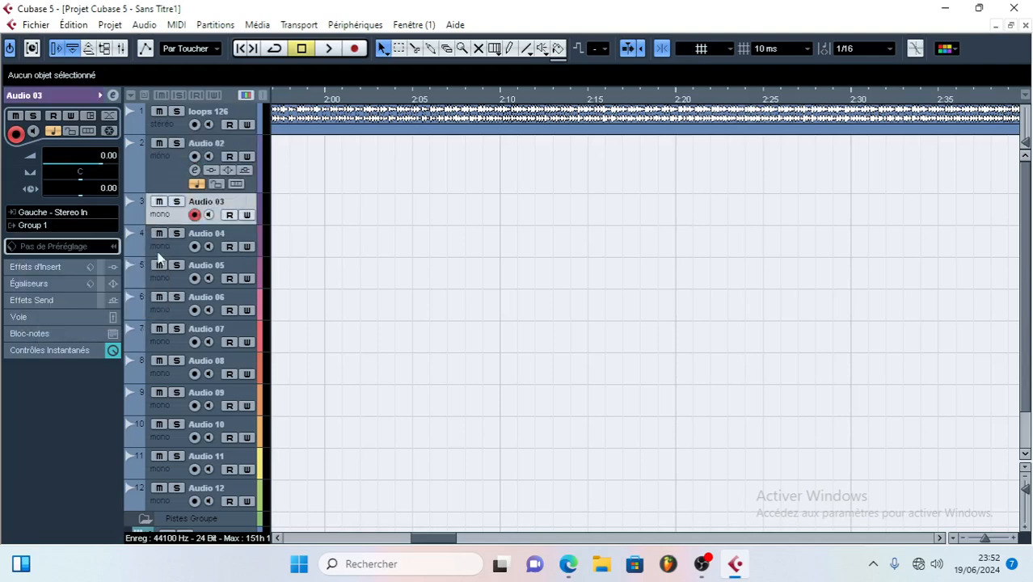
pyautogui.click(158, 255)
pyautogui.click(55, 229)
pyautogui.click(81, 321)
pyautogui.click(159, 287)
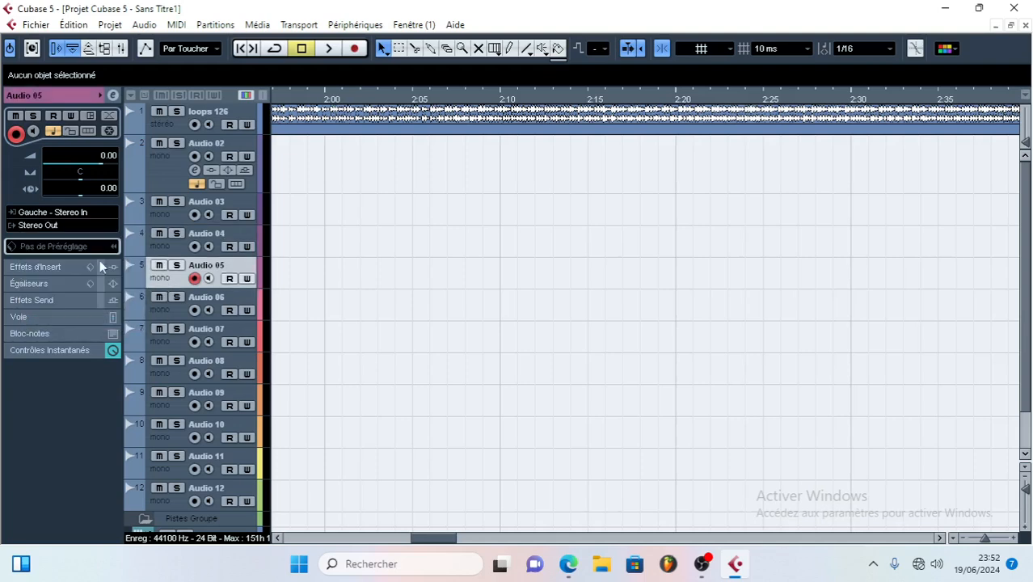
pyautogui.click(60, 227)
pyautogui.click(70, 322)
pyautogui.click(161, 315)
pyautogui.click(64, 228)
pyautogui.click(79, 323)
# Open the channel settings of Group 1 and load the Dynamics Limiter in its first insert slot
pyautogui.scroll(-1, 369, 383)
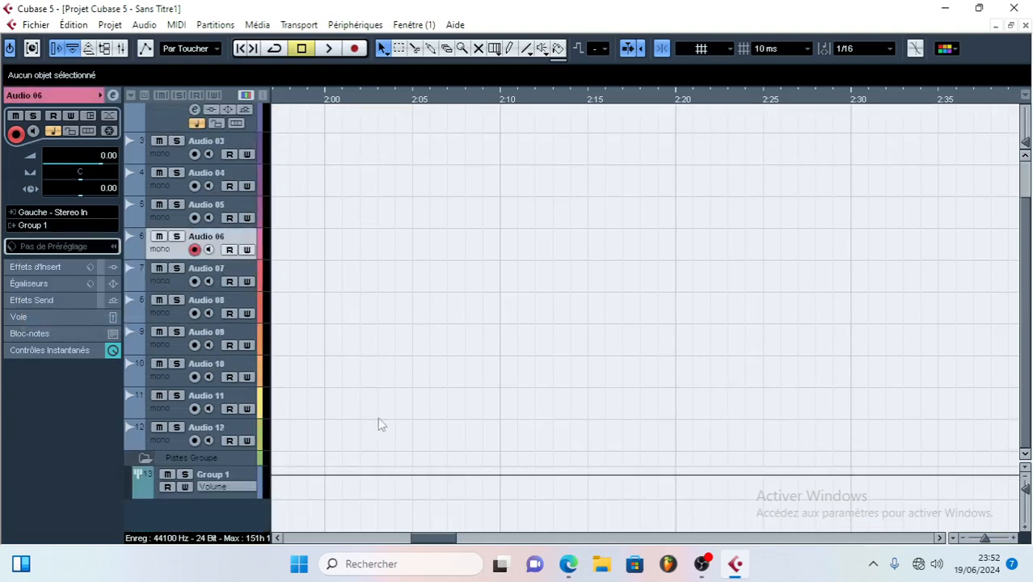
pyautogui.click(230, 482)
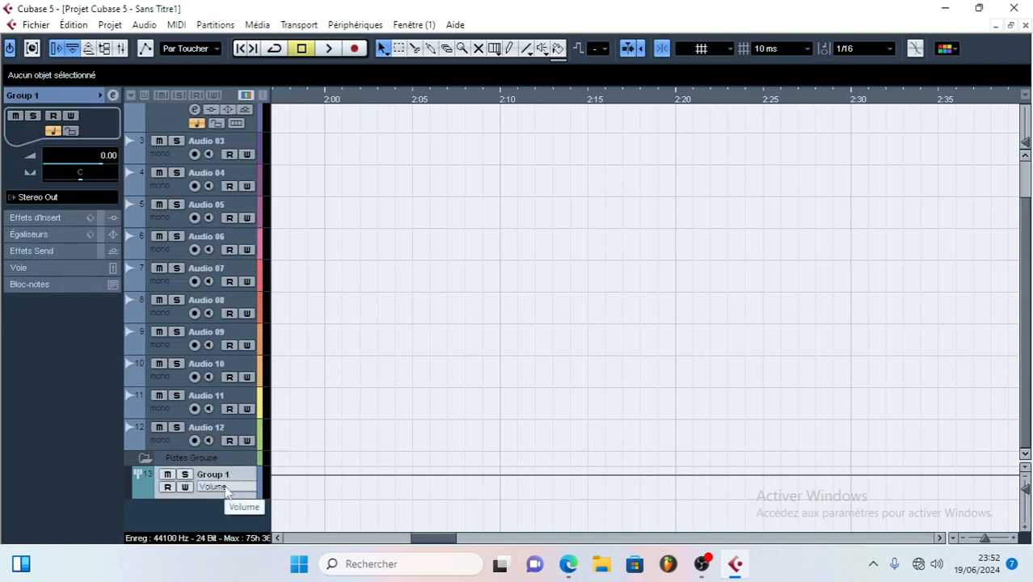
pyautogui.click(113, 97)
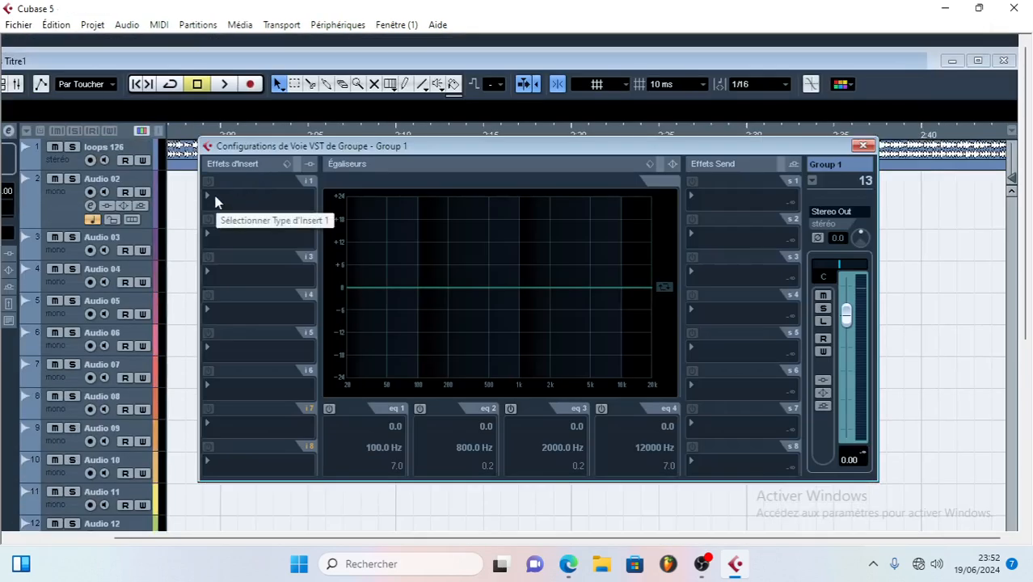
pyautogui.click(216, 202)
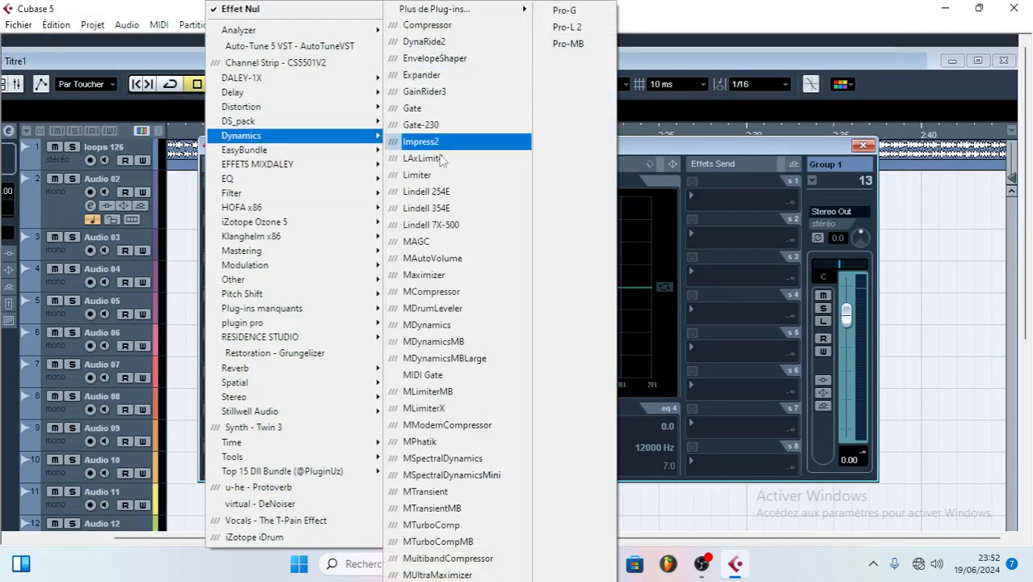
pyautogui.click(434, 173)
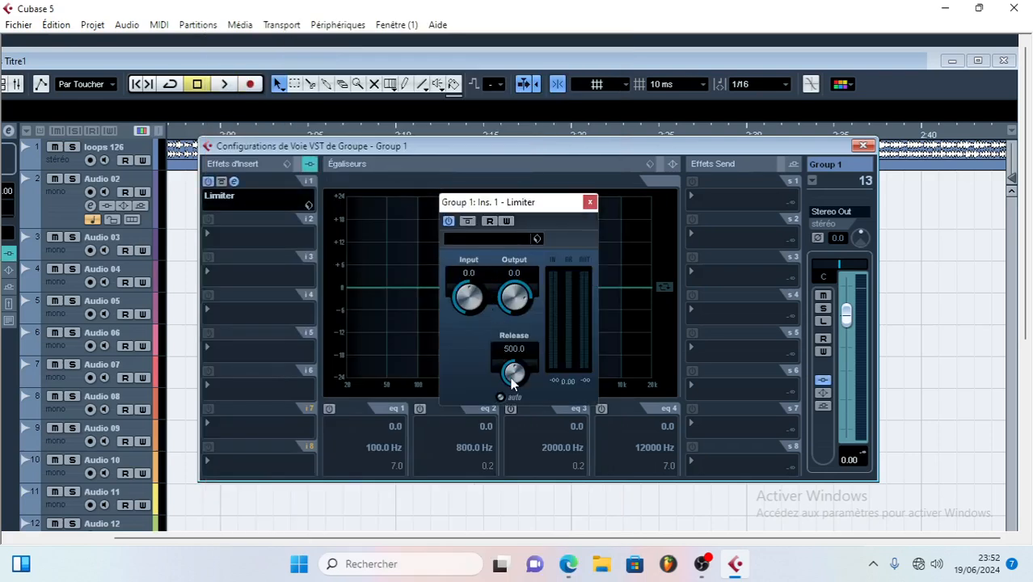
# Set the Limiter's release to 1000 and its input to 15, and close the plug-in window
pyautogui.moveTo(513, 378); pyautogui.dragTo(491, 234)
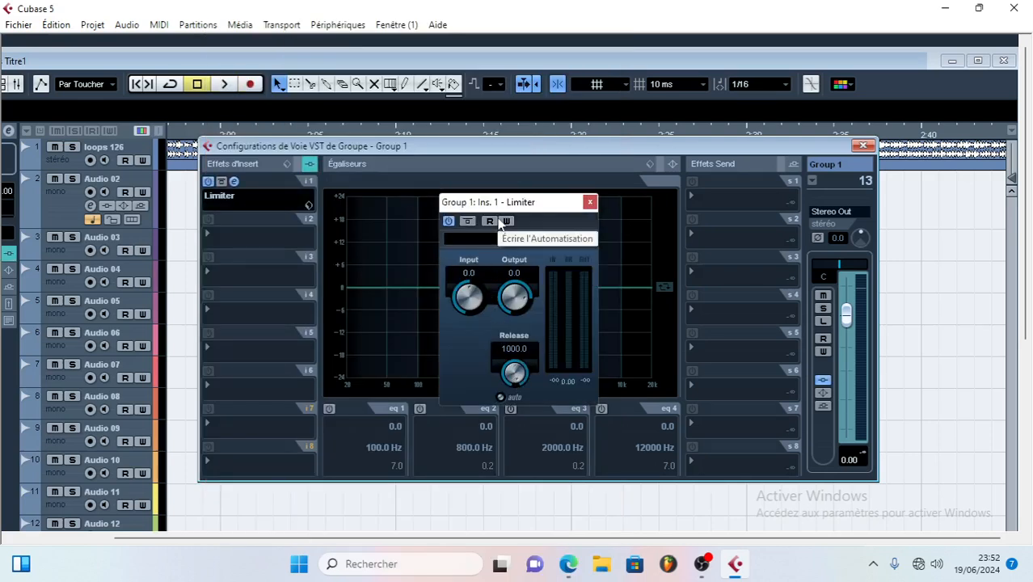
pyautogui.moveTo(514, 372)
pyautogui.mouseDown()
pyautogui.moveTo(509, 419)
pyautogui.moveTo(500, 331)
pyautogui.moveTo(514, 412)
pyautogui.moveTo(514, 368)
pyautogui.mouseUp()
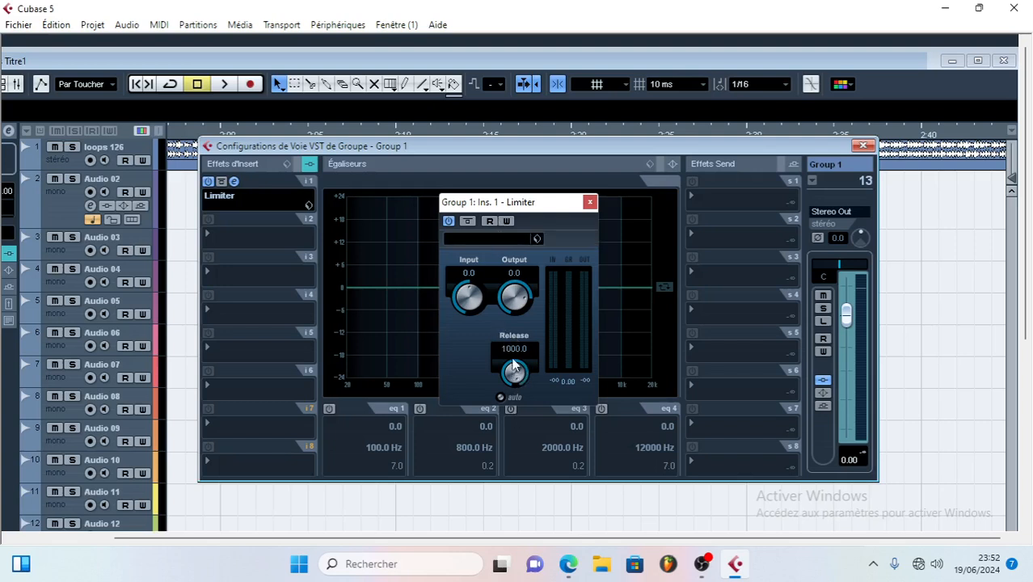
pyautogui.click(470, 273)
pyautogui.write('15')
pyautogui.press('Return')
pyautogui.click(590, 202)
# Try TB_Equalizer_v4 in demo mode in Group 1's second insert slot, moving its third band to about 1586 Hz
pyautogui.click(207, 237)
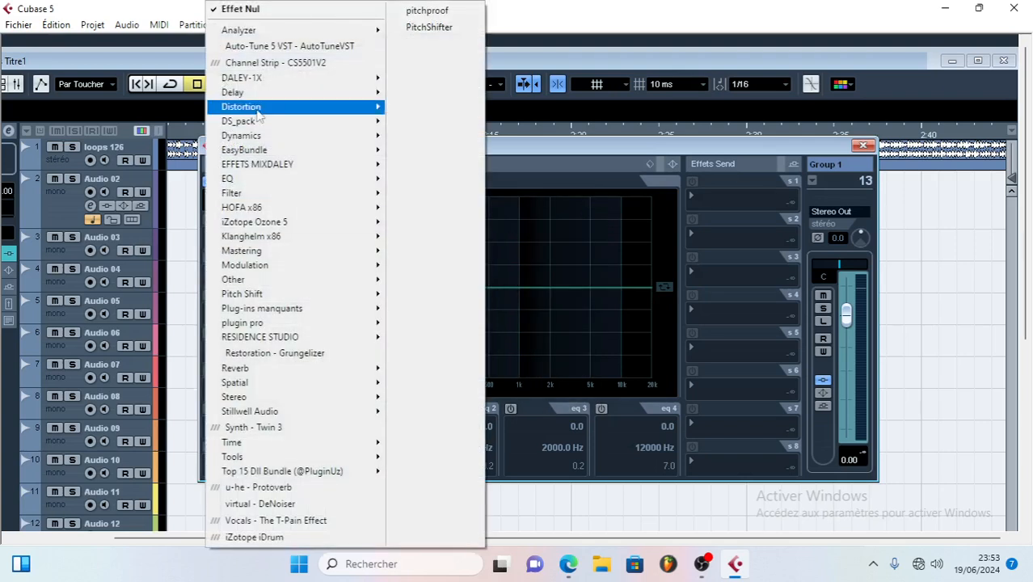
pyautogui.moveTo(376, 178)
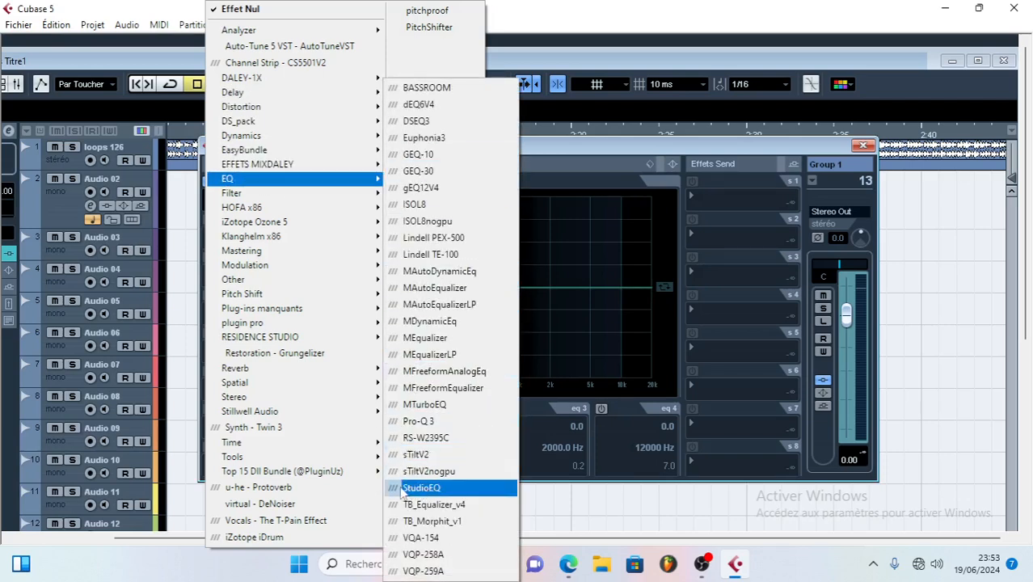
pyautogui.click(430, 504)
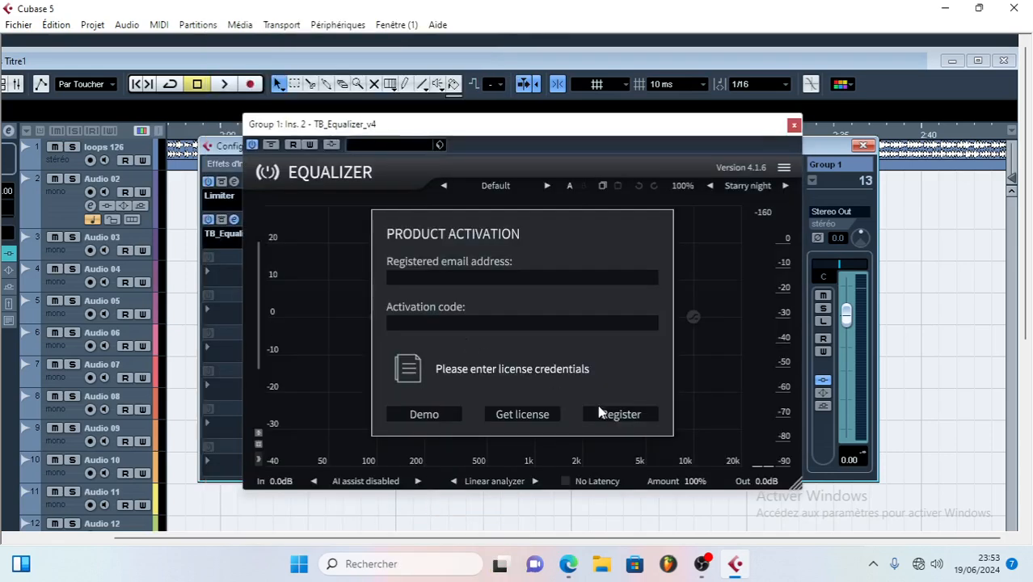
pyautogui.click(422, 415)
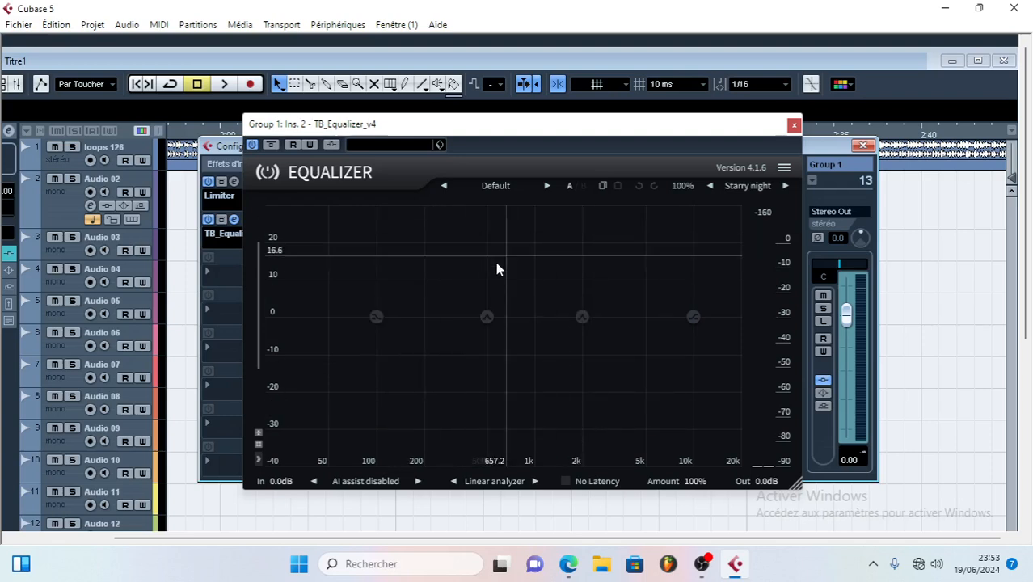
pyautogui.moveTo(585, 320)
pyautogui.mouseDown()
pyautogui.moveTo(588, 276)
pyautogui.moveTo(579, 316)
pyautogui.mouseUp()
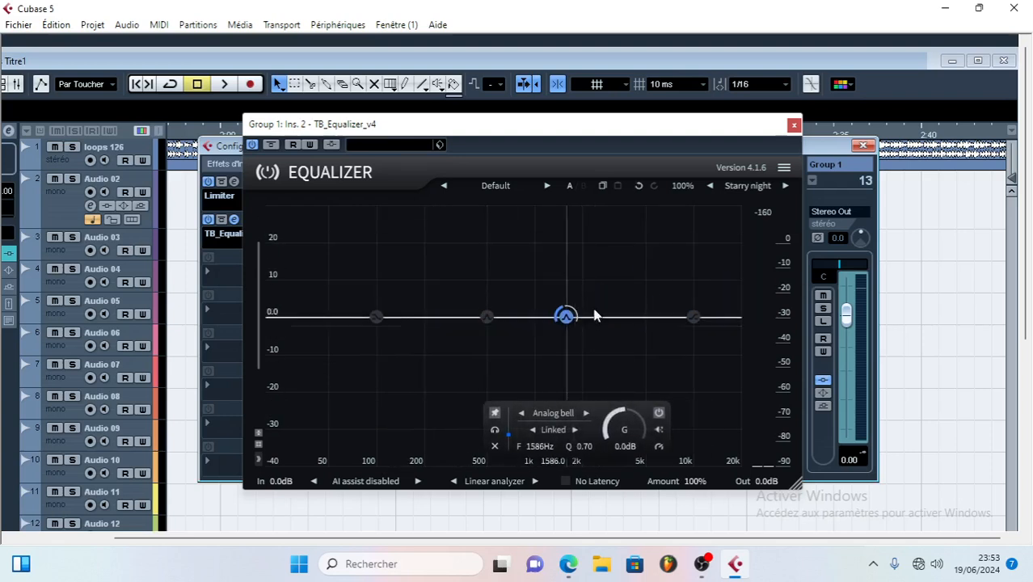
pyautogui.click(793, 126)
# Replace the equalizer in Group 1's second insert slot with StudioEQ, discarding the TB_Equalizer_v4 changes
pyautogui.click(231, 236)
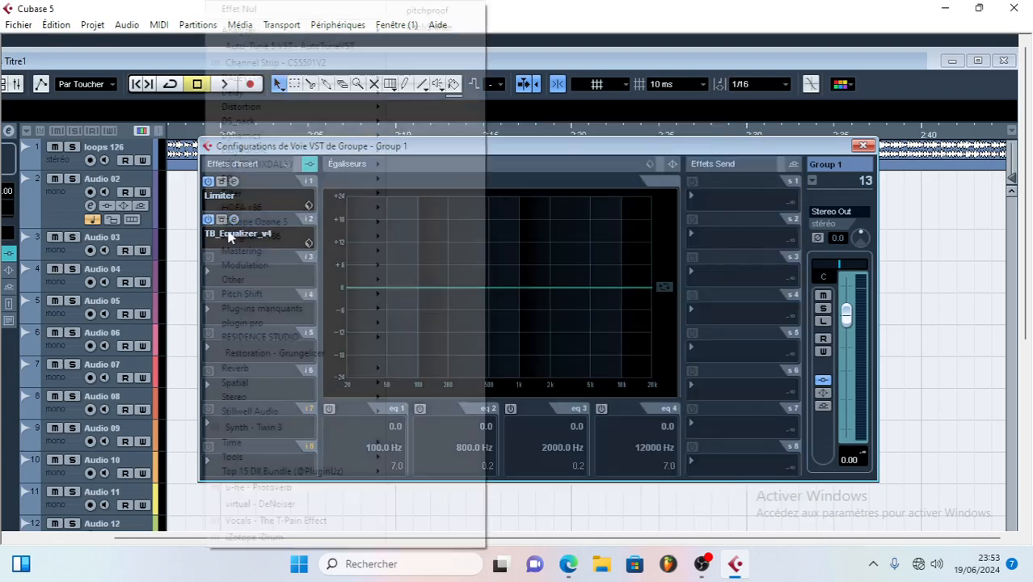
pyautogui.moveTo(260, 184)
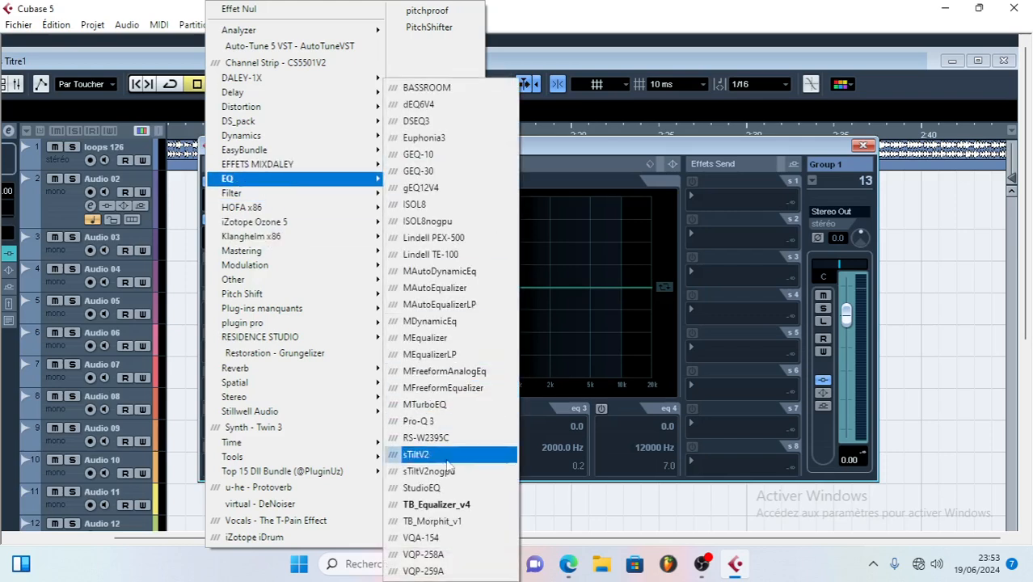
pyautogui.click(427, 489)
pyautogui.click(486, 342)
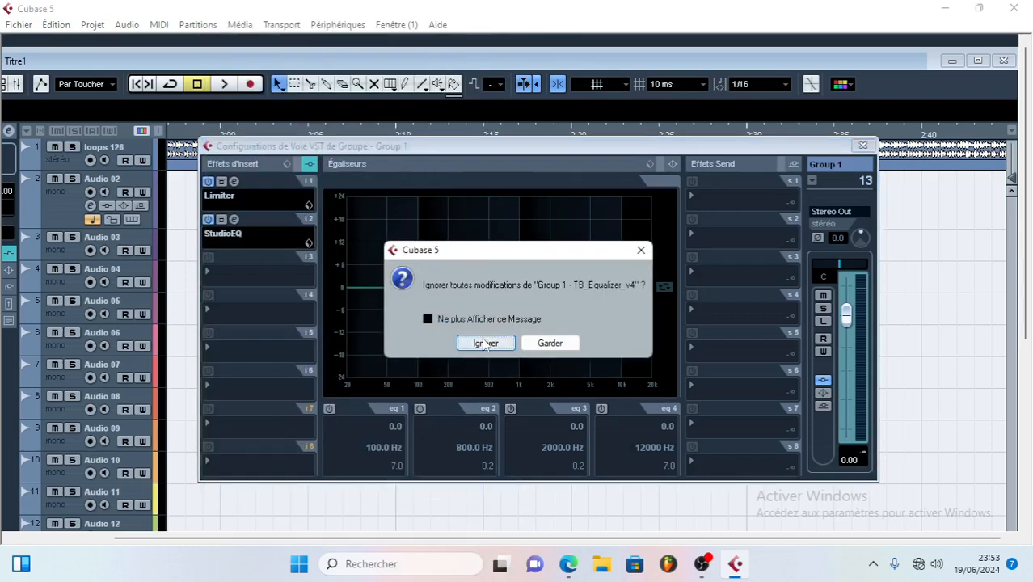
# Load the Lead Vox Male preset in StudioEQ and close the plug-in and Group 1 channel settings windows
pyautogui.click(327, 187)
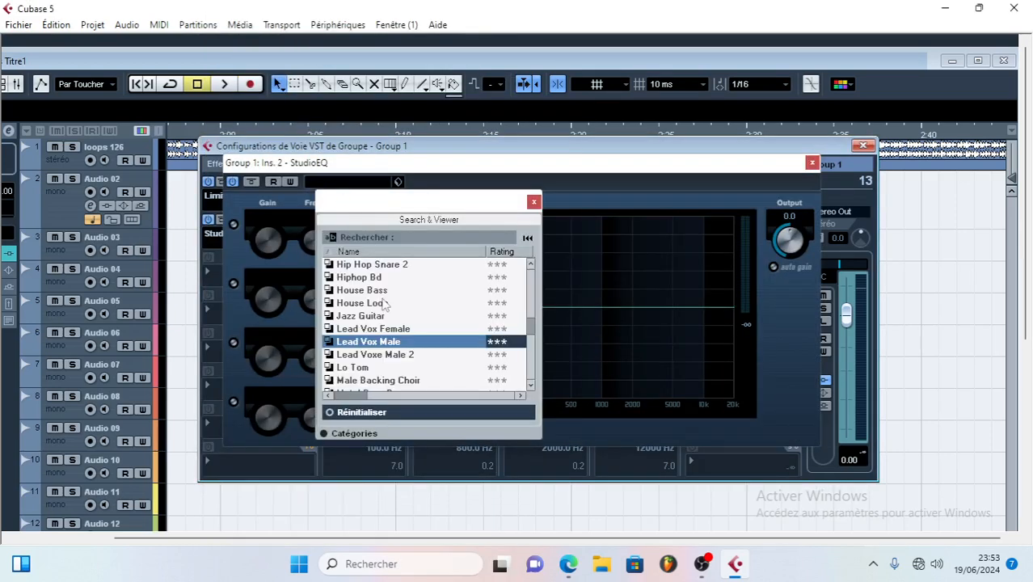
pyautogui.click(370, 328)
pyautogui.click(370, 341)
pyautogui.click(812, 163)
pyautogui.click(862, 147)
pyautogui.click(811, 163)
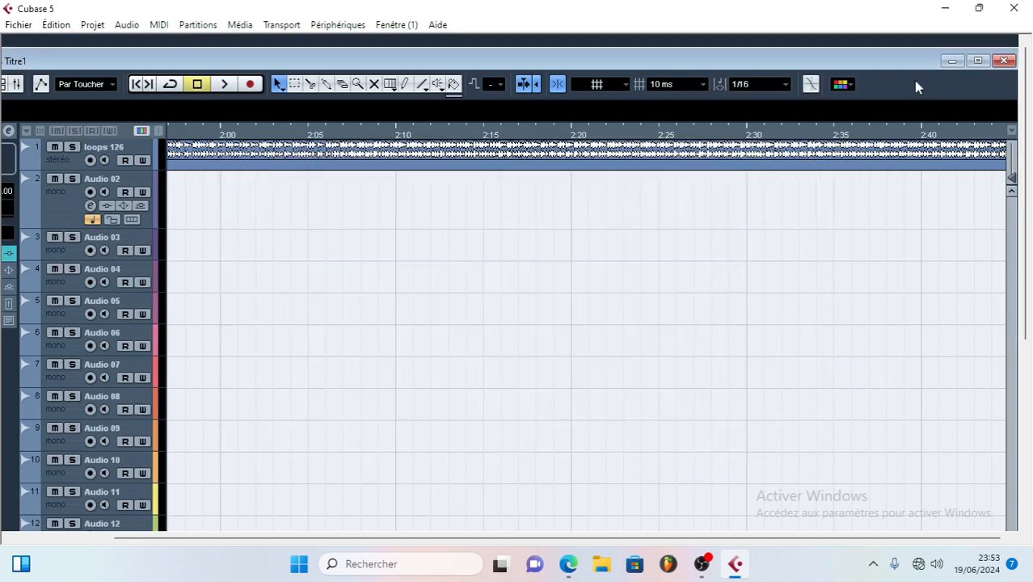
# Maximize the project window and enlarge the height of all tracks to show more controls, down to Group 1
pyautogui.click(977, 61)
pyautogui.click(1026, 492)
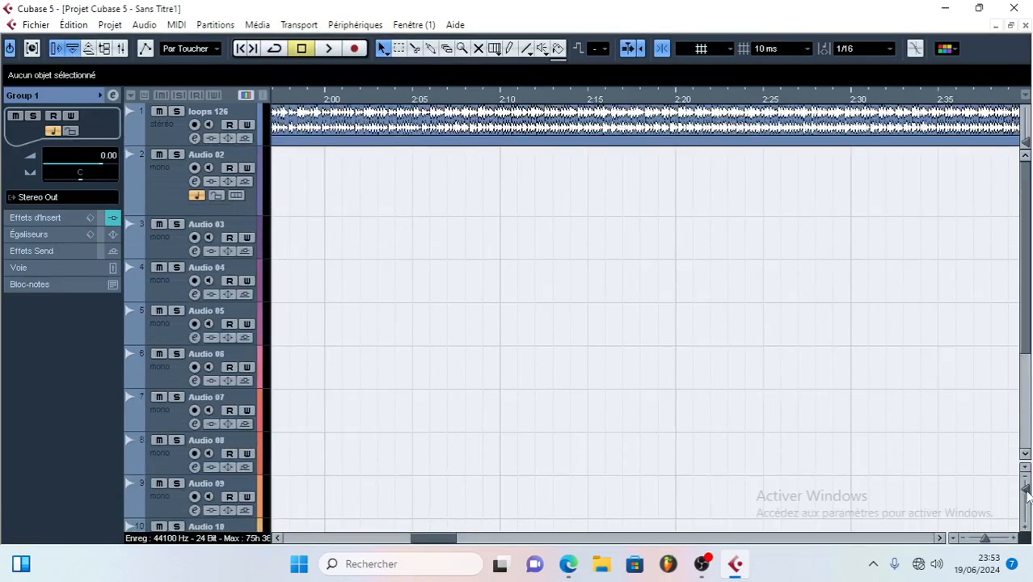
pyautogui.scroll(-4, 574, 354)
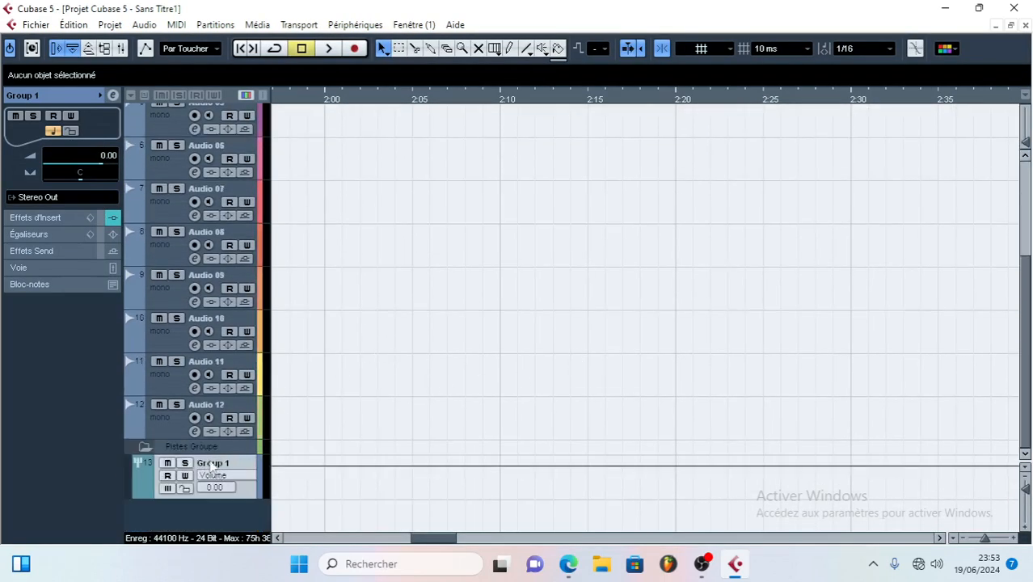
# Select the Audio 02, Audio 03 and Group 1 tracks in turn to review their output routing
pyautogui.scroll(4, 348, 307)
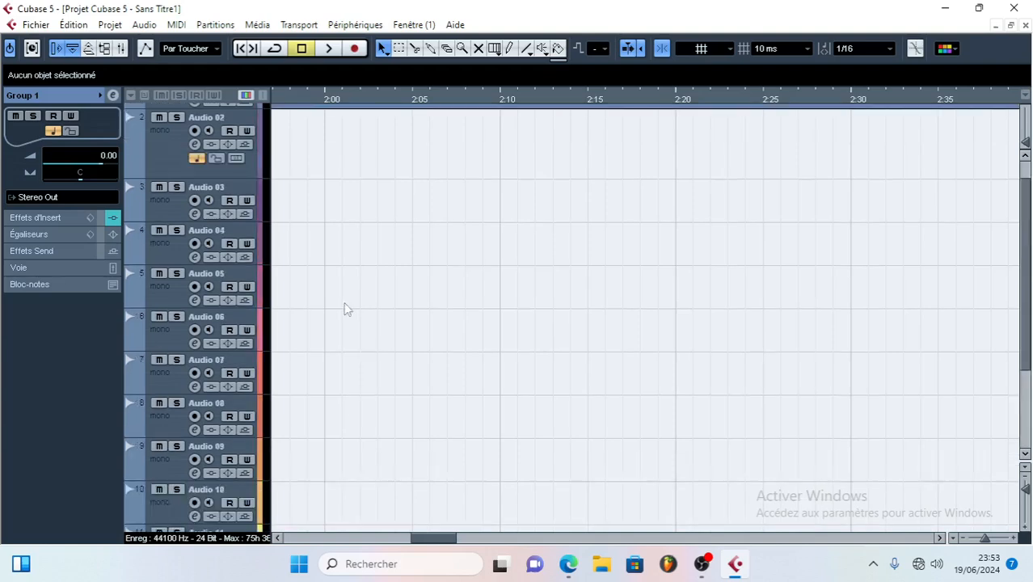
pyautogui.click(170, 159)
pyautogui.click(179, 217)
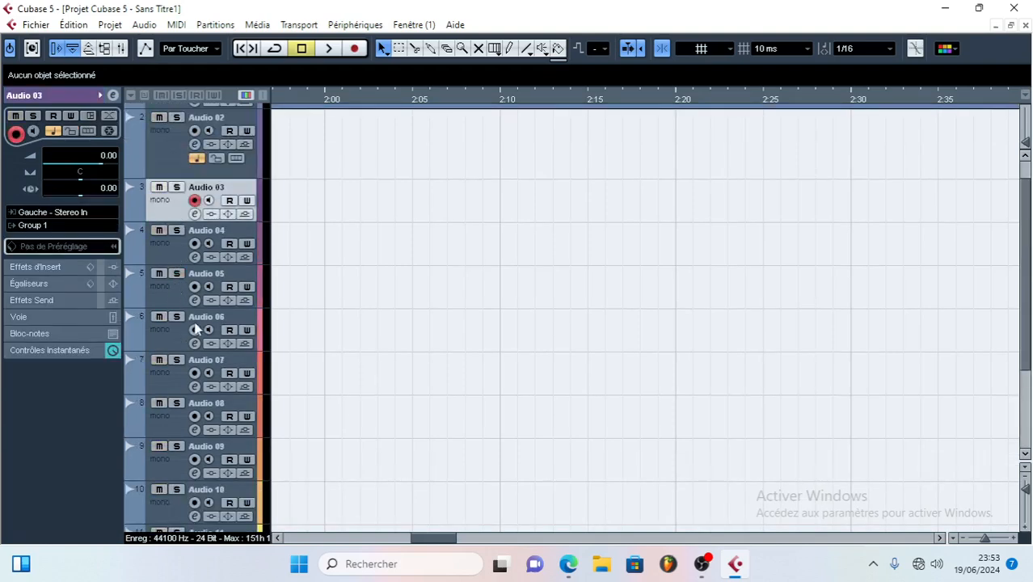
pyautogui.scroll(-4, 210, 347)
pyautogui.click(221, 469)
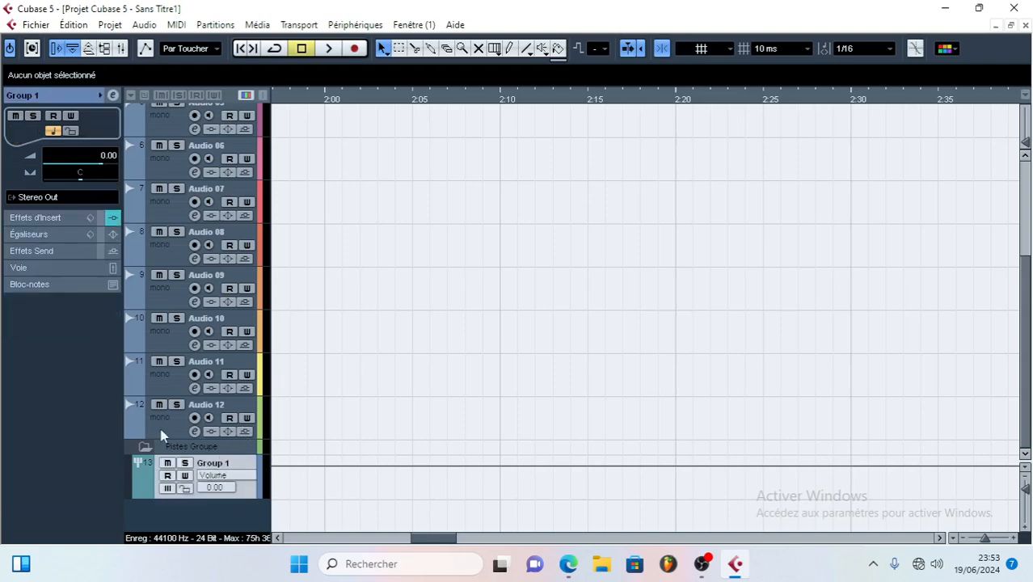
pyautogui.scroll(5, 242, 216)
# Select the Audio 02 track and move the loops 126 clip to the project start at 0:00:00.000
pyautogui.click(168, 179)
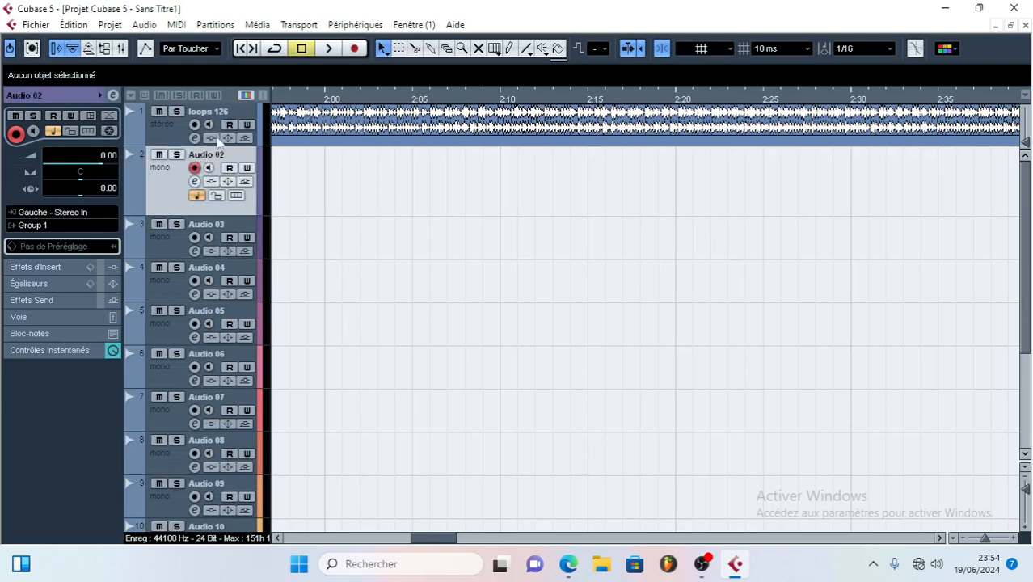
pyautogui.click(240, 49)
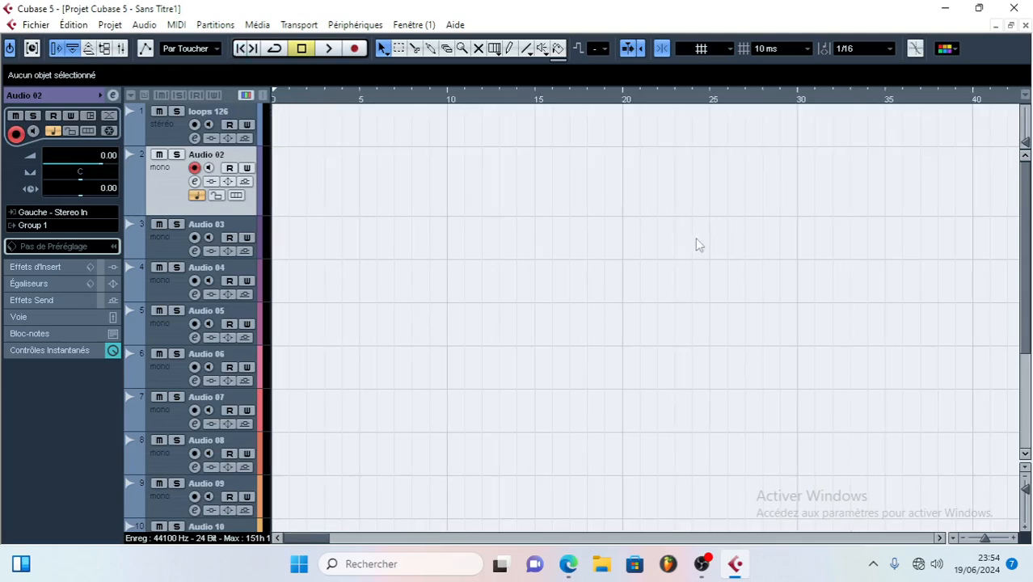
pyautogui.moveTo(981, 539); pyautogui.dragTo(973, 539)
pyautogui.moveTo(664, 129); pyautogui.dragTo(530, 133)
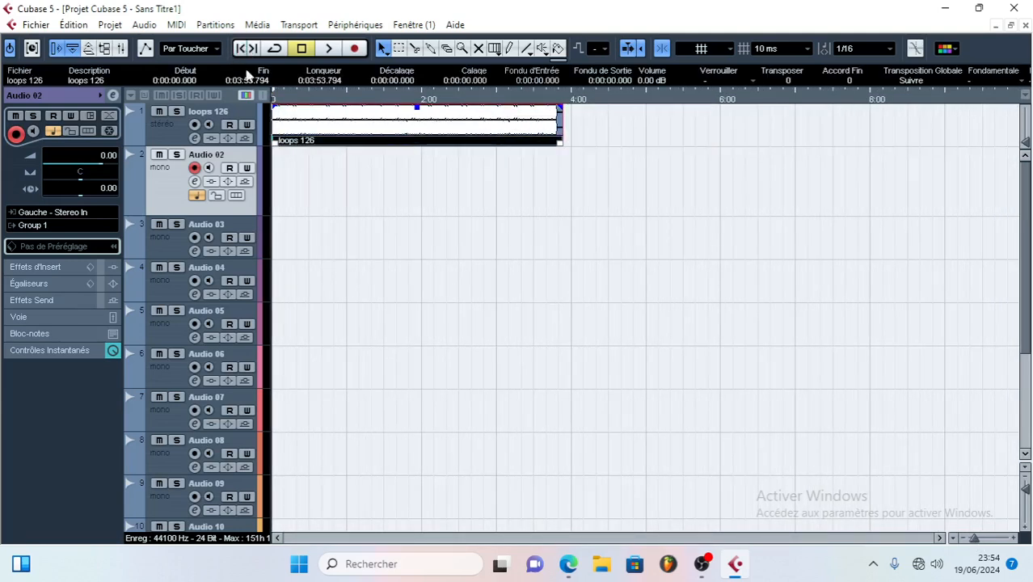
# Record a take about 5.3 seconds long on Audio 02 while the loops 126 clip plays from the project start
pyautogui.click(328, 48)
pyautogui.click(356, 50)
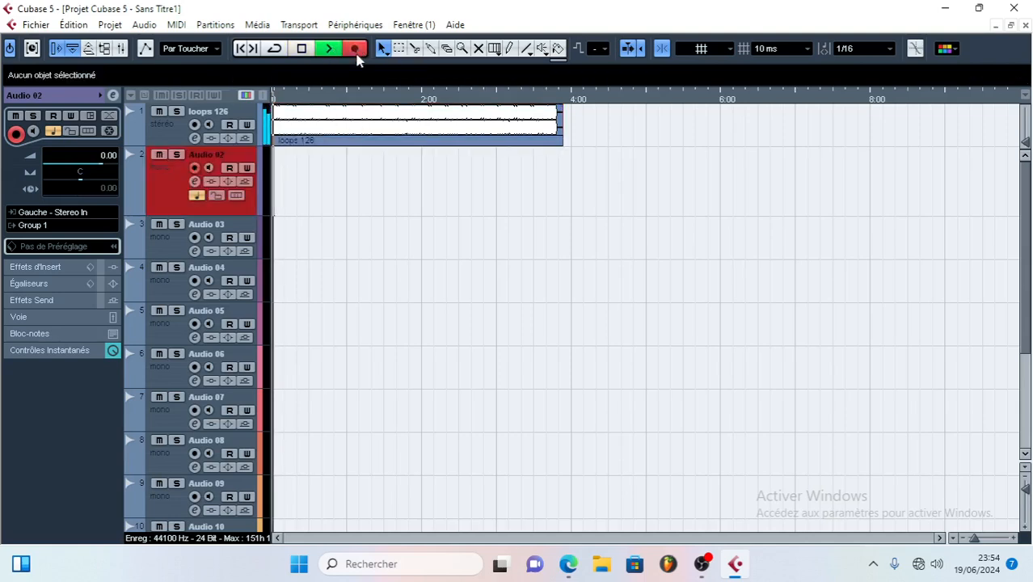
pyautogui.moveTo(973, 538); pyautogui.dragTo(984, 540)
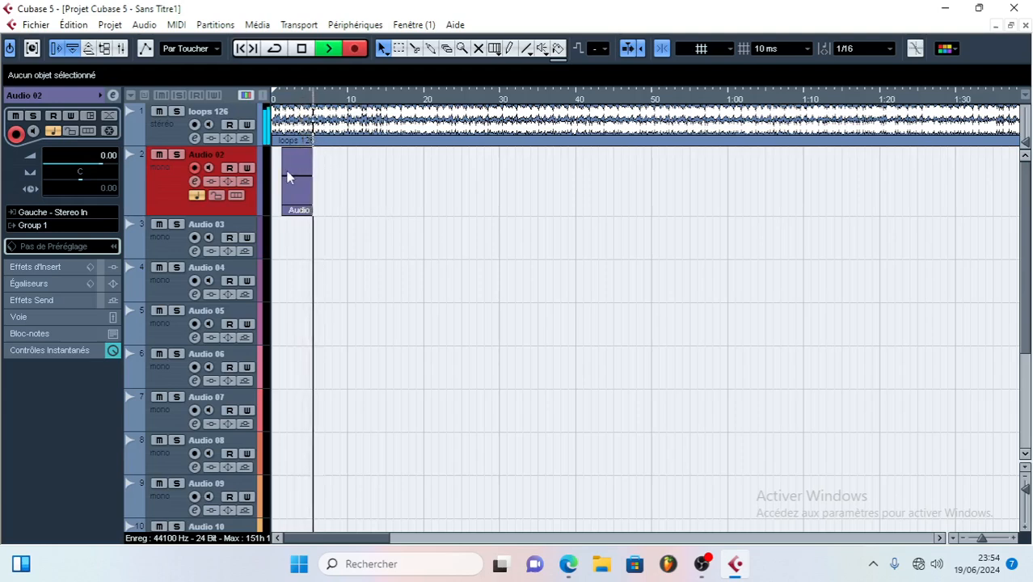
pyautogui.click(302, 49)
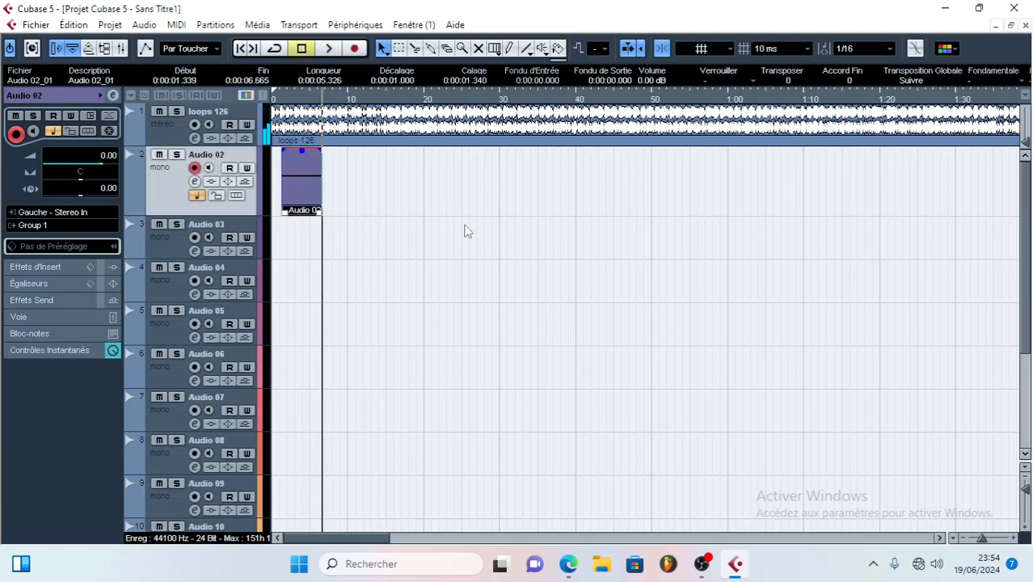
pyautogui.moveTo(985, 539); pyautogui.dragTo(978, 537)
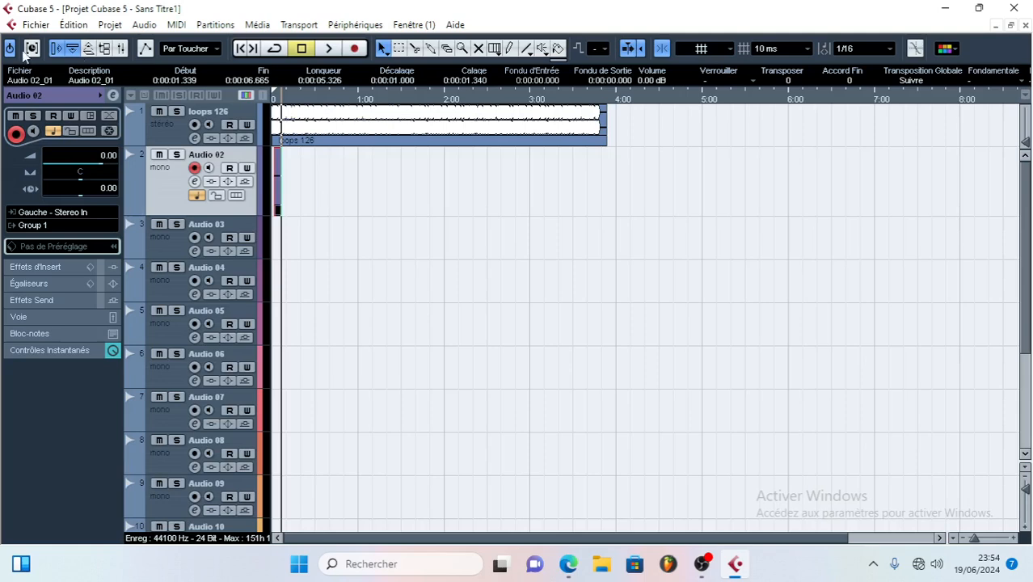
pyautogui.click(36, 24)
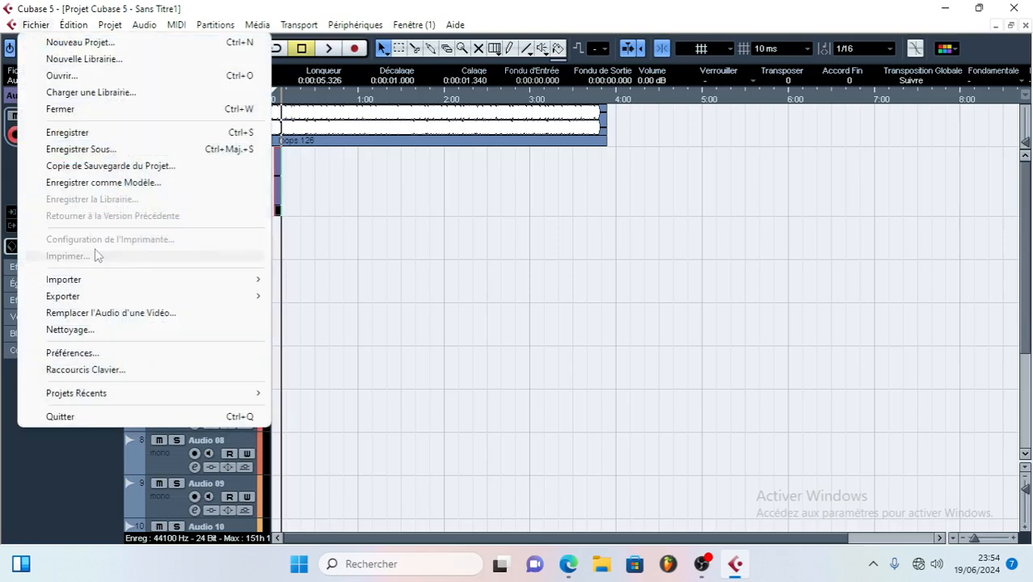
pyautogui.click(351, 297)
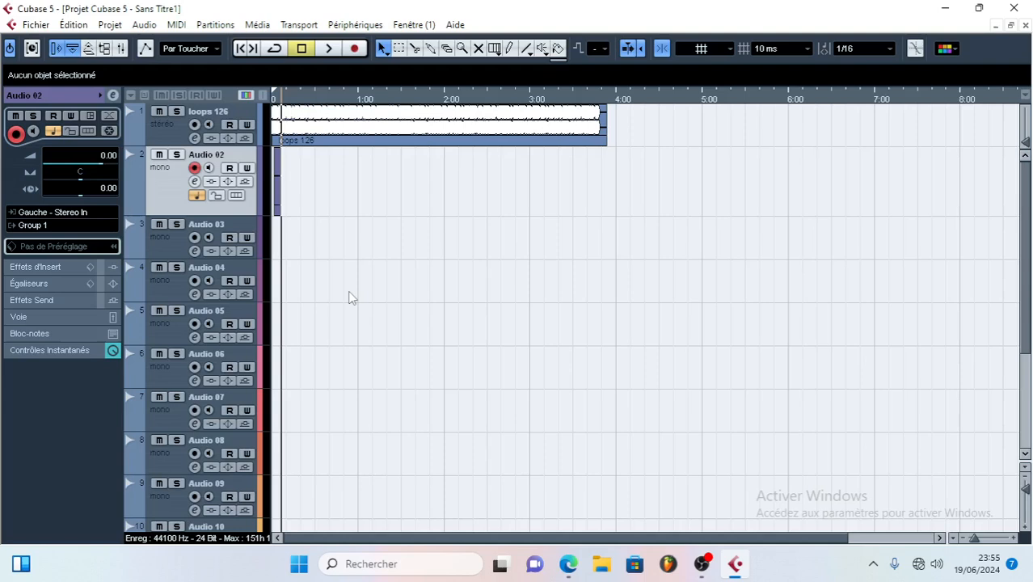
pyautogui.click(701, 563)
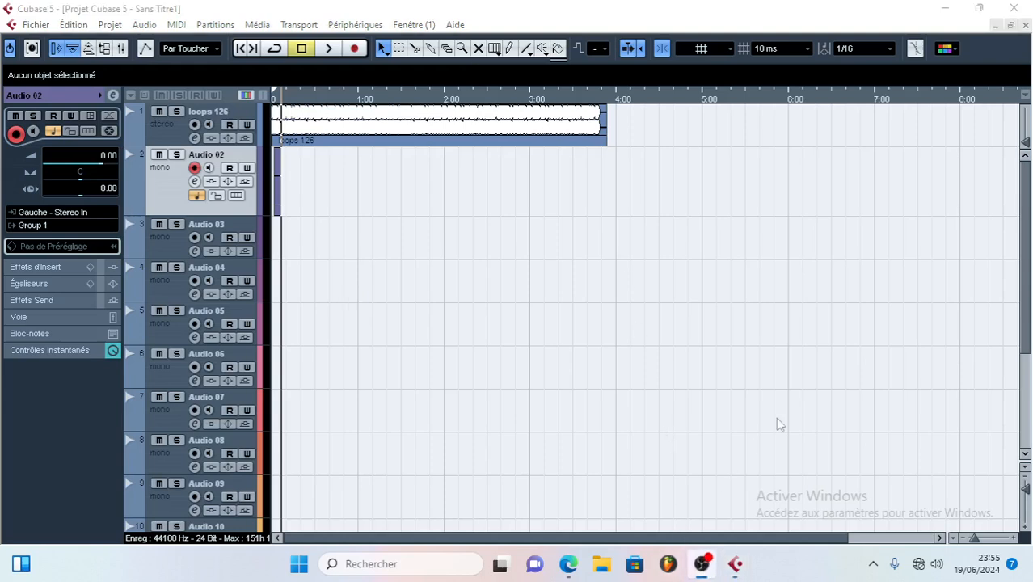